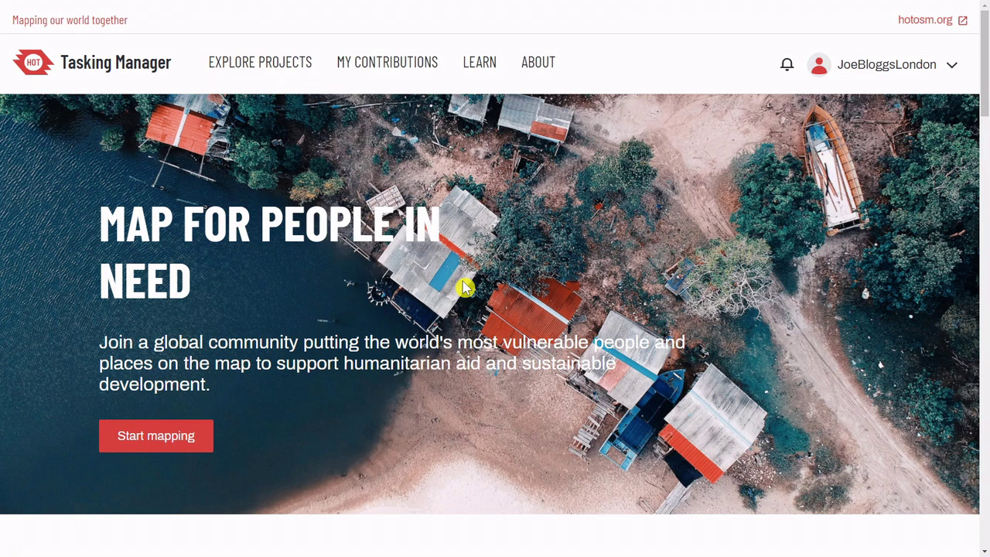
- Open the Explore Projects list showing all 3,456 projects beside the world map
{"action": "left_click", "coordinate": [288, 69]}
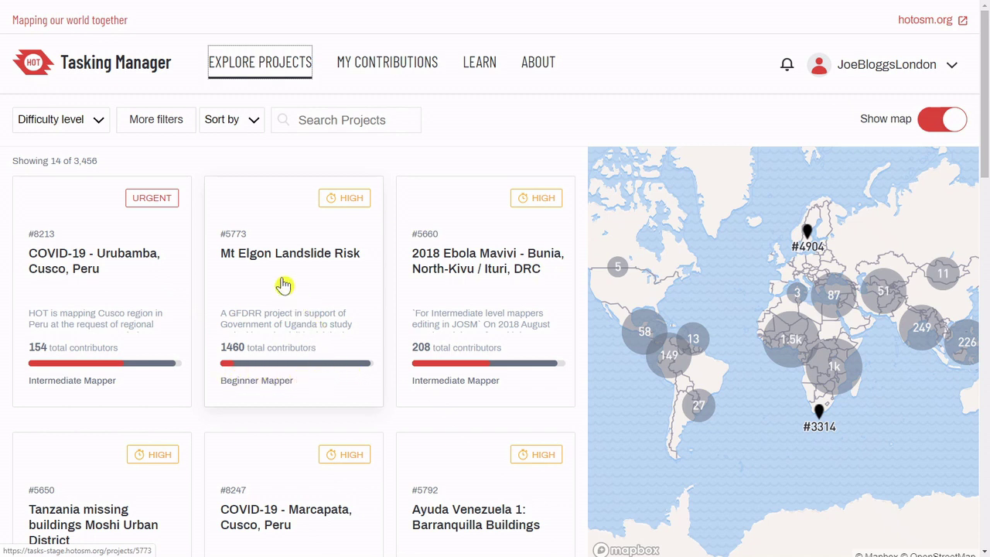
- Filter projects to the Buildings mapping type, narrowing the list to 2,500 results
{"action": "left_click", "coordinate": [164, 127]}
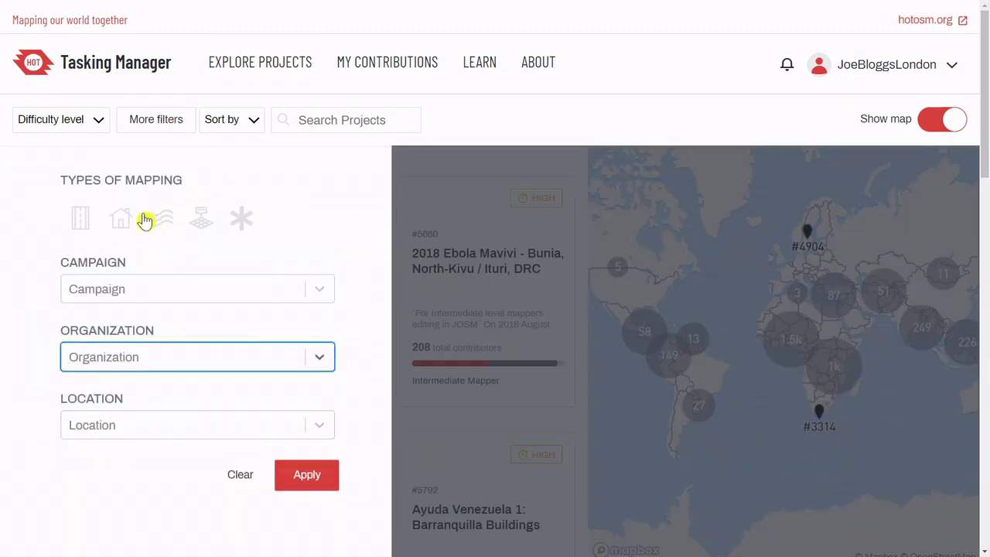
{"action": "left_click", "coordinate": [121, 221]}
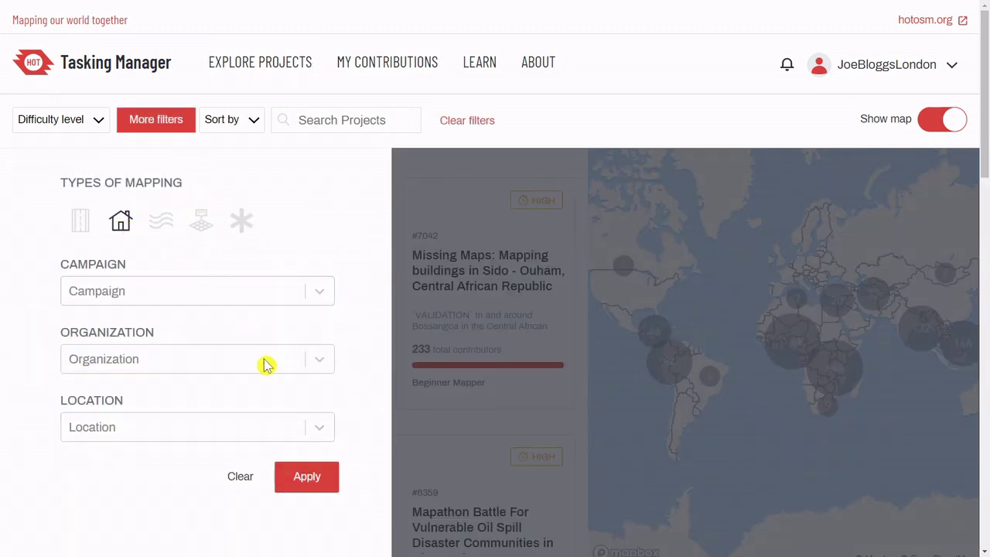
{"action": "left_click", "coordinate": [300, 476]}
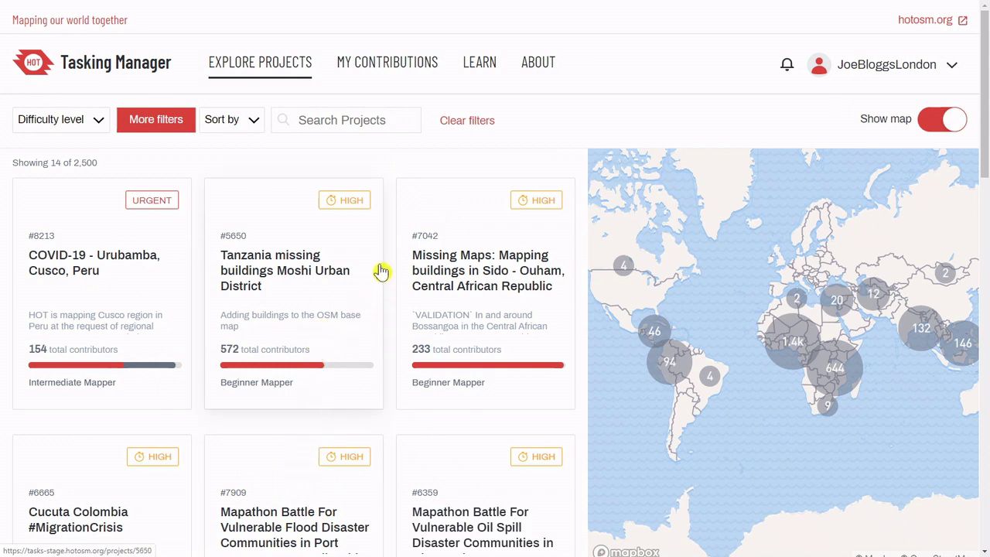
- Search for 8172 and open project #8172, Chitrangi Buildings, Singrauli - Madhya Pradesh
{"action": "left_click", "coordinate": [392, 122]}
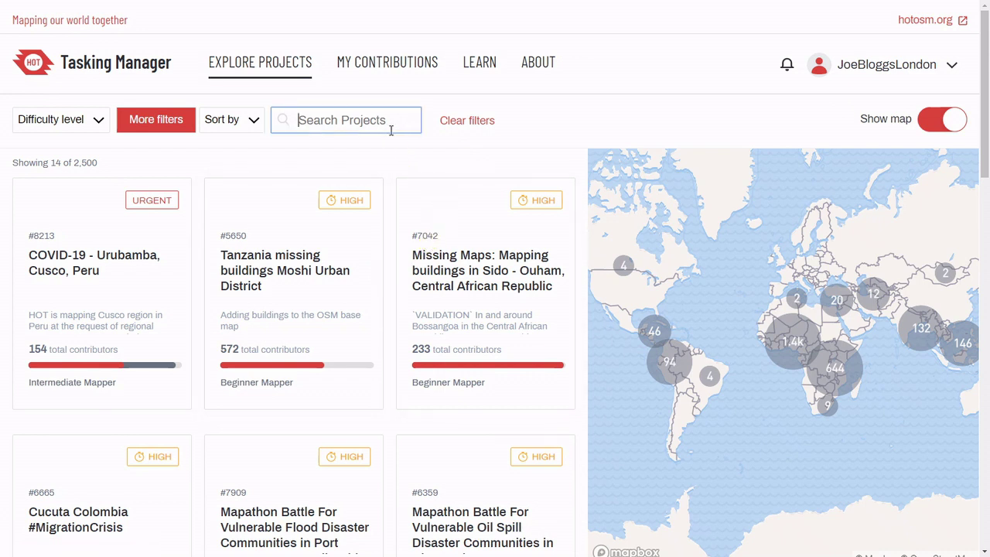
{"action": "type", "text": "8172"}
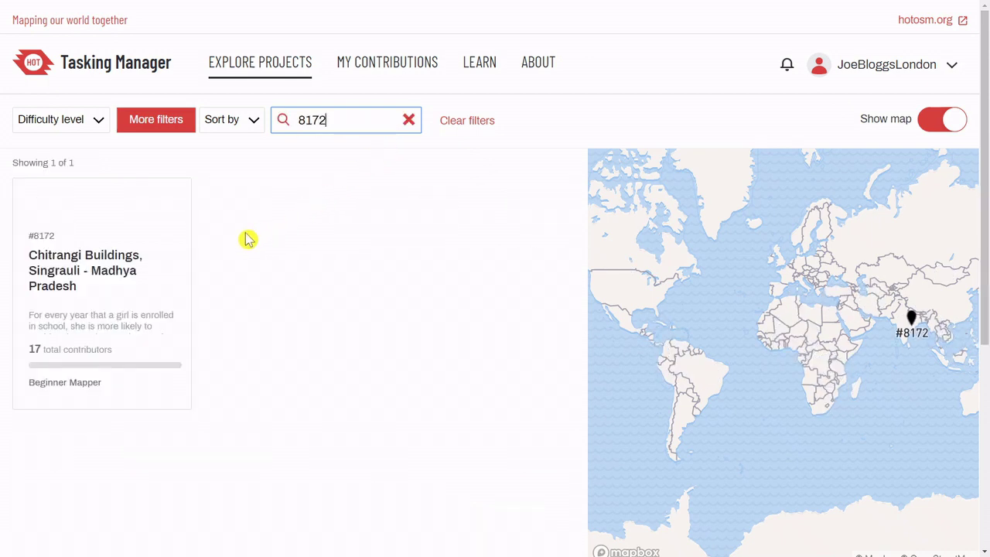
{"action": "left_click", "coordinate": [136, 275]}
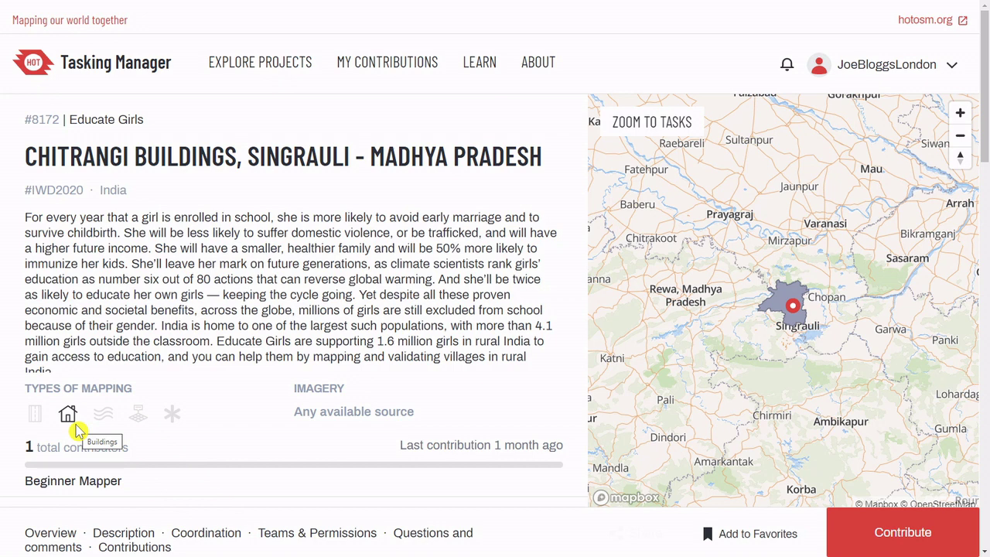
- Open project #8172's contribute page with its mapping instructions and task grid
{"action": "left_click", "coordinate": [885, 534]}
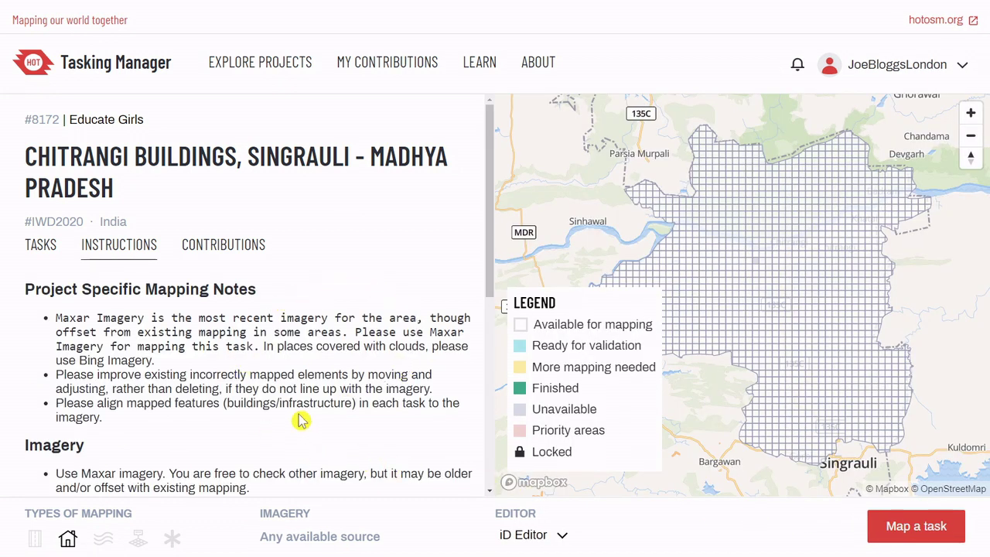
{"action": "left_click_drag", "start_coordinate": [490, 264], "coordinate": [486, 241]}
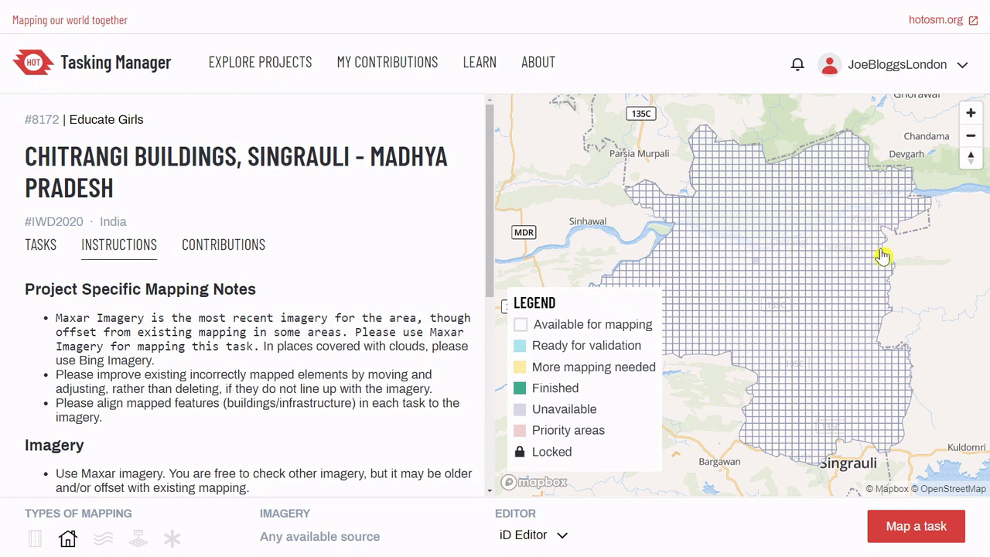
- Start mapping task #382 in the iD editor
{"action": "left_click", "coordinate": [923, 534]}
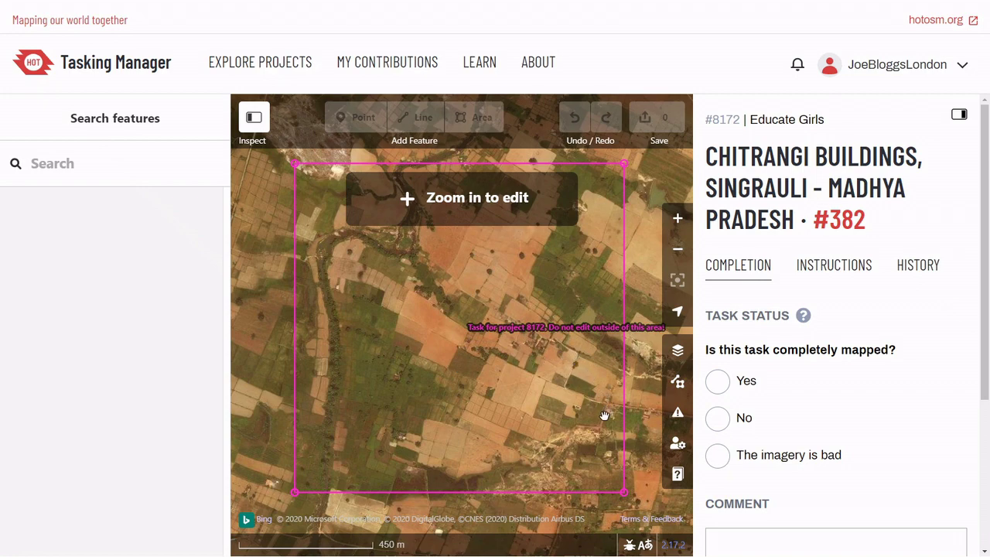
- Zoom closely onto the buildings beside the dirt road and enter area-drawing mode
{"action": "scroll", "coordinate": [602, 412], "scroll_direction": "up", "scroll_amount": 2}
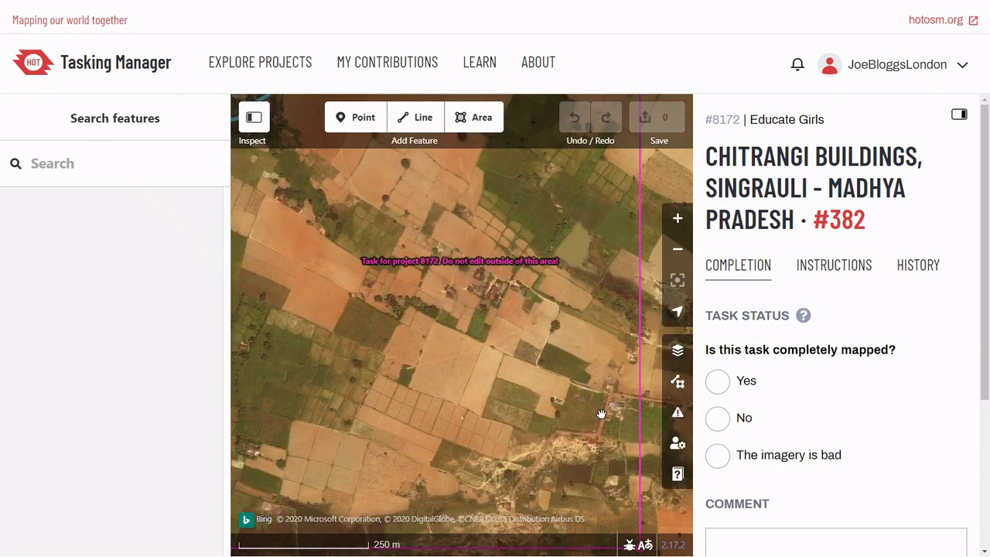
{"action": "scroll", "coordinate": [602, 414], "scroll_direction": "up", "scroll_amount": 1}
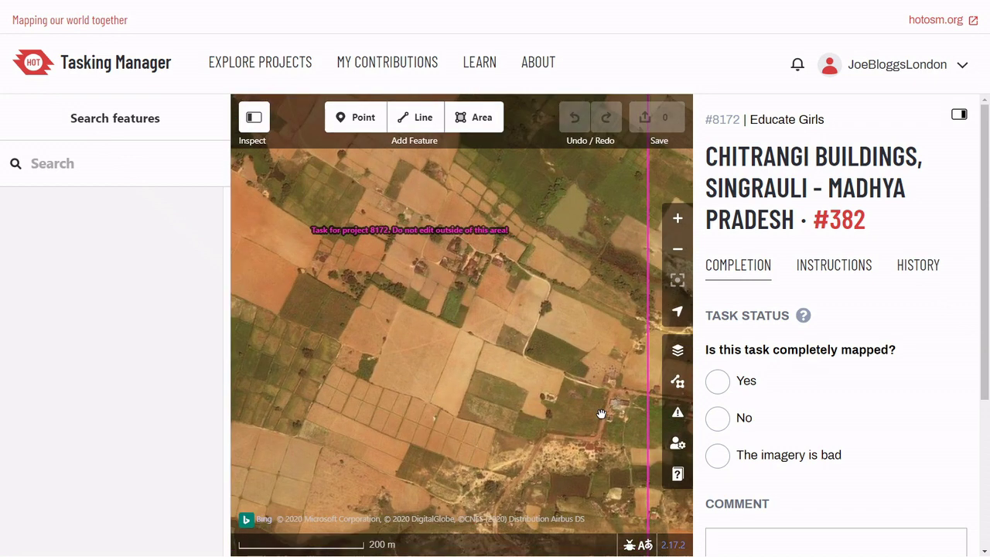
{"action": "scroll", "coordinate": [600, 411], "scroll_direction": "up", "scroll_amount": 3}
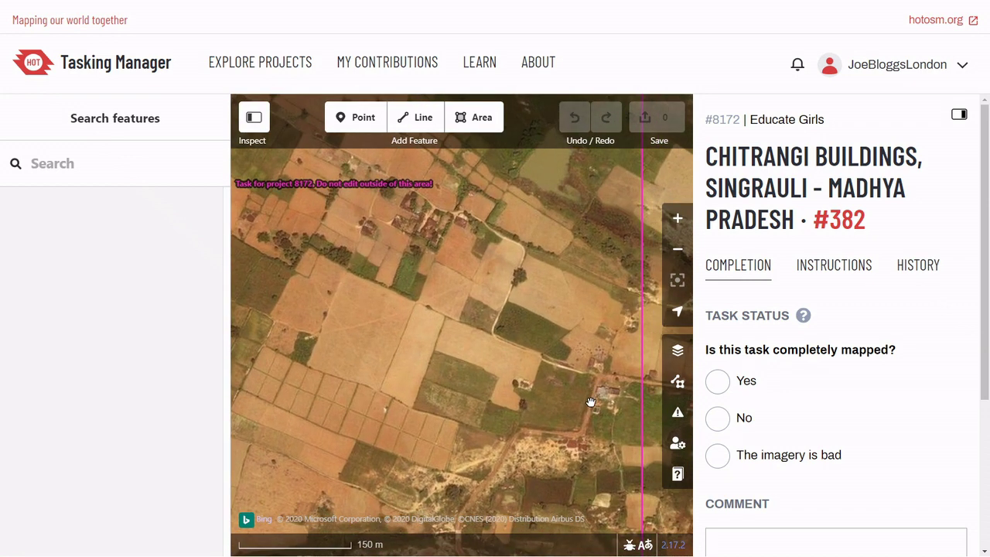
{"action": "left_click_drag", "start_coordinate": [603, 402], "coordinate": [591, 398]}
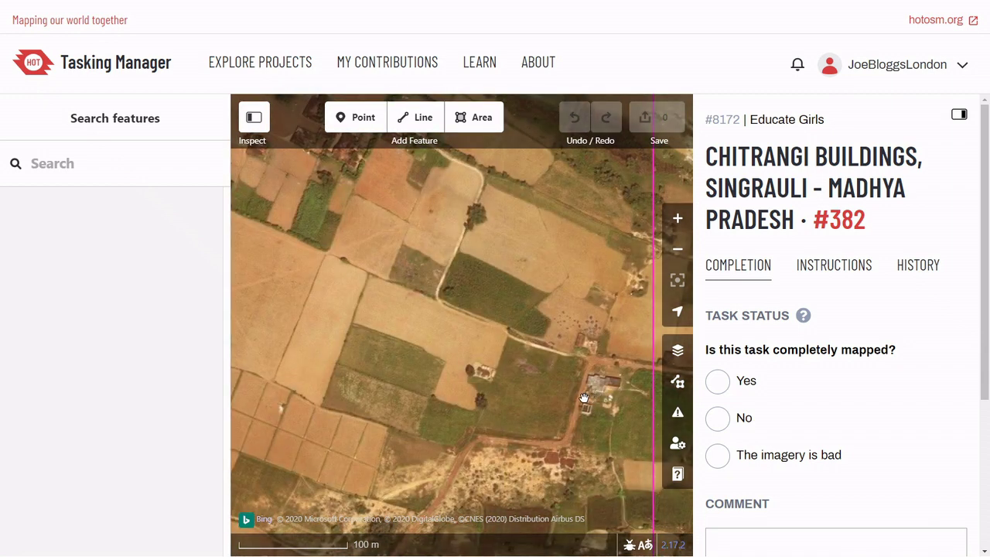
{"action": "scroll", "coordinate": [575, 399], "scroll_direction": "up", "scroll_amount": 1}
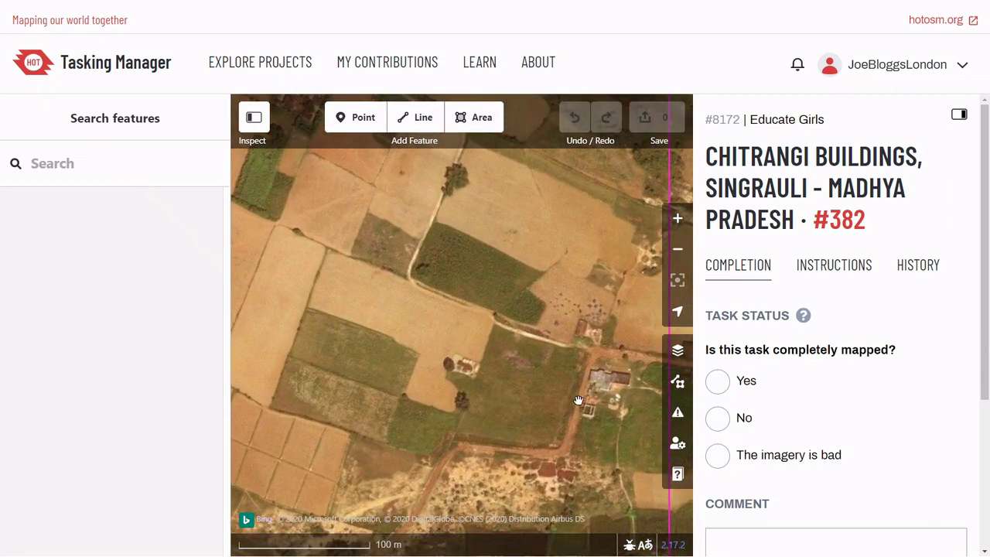
{"action": "scroll", "coordinate": [581, 401], "scroll_direction": "up", "scroll_amount": 3}
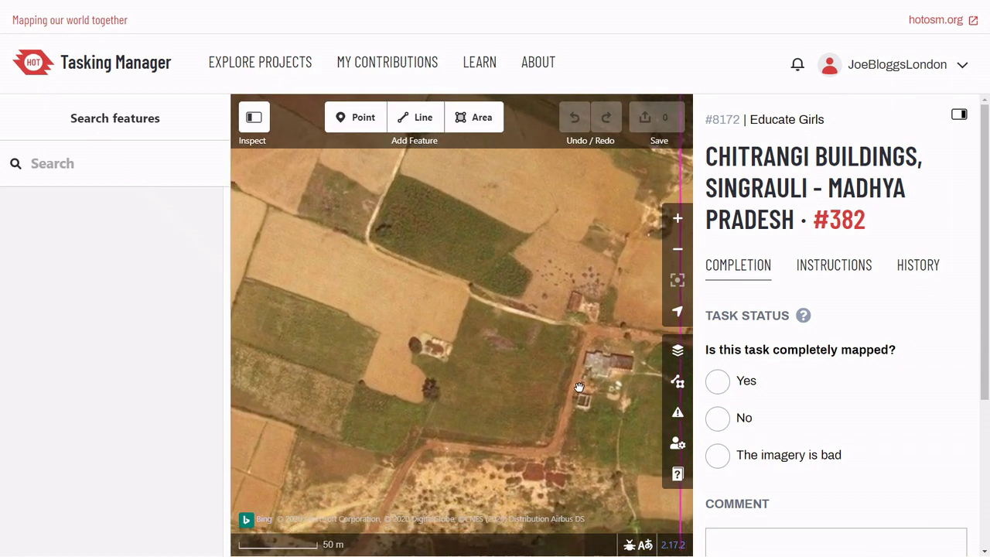
{"action": "scroll", "coordinate": [584, 394], "scroll_direction": "up", "scroll_amount": 2}
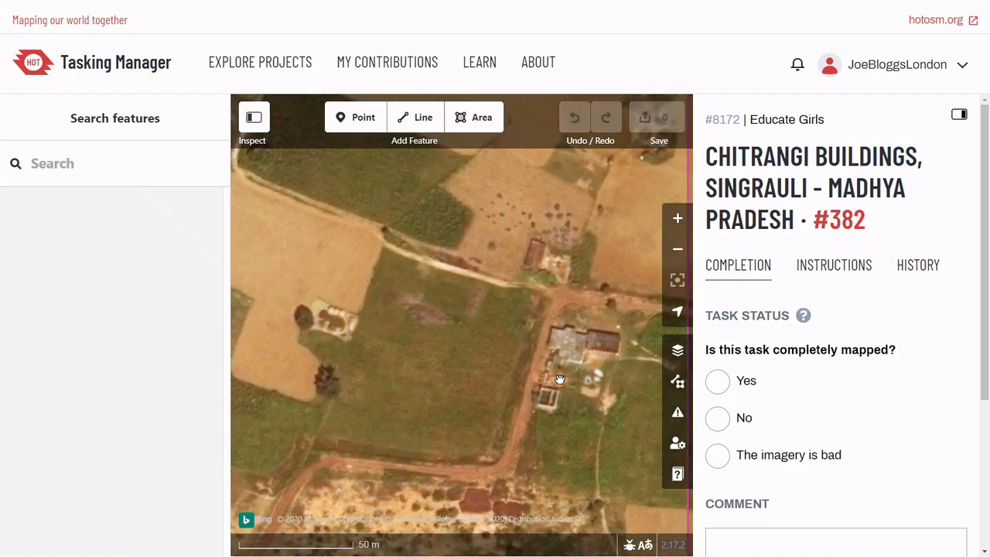
{"action": "scroll", "coordinate": [562, 375], "scroll_direction": "up", "scroll_amount": 2}
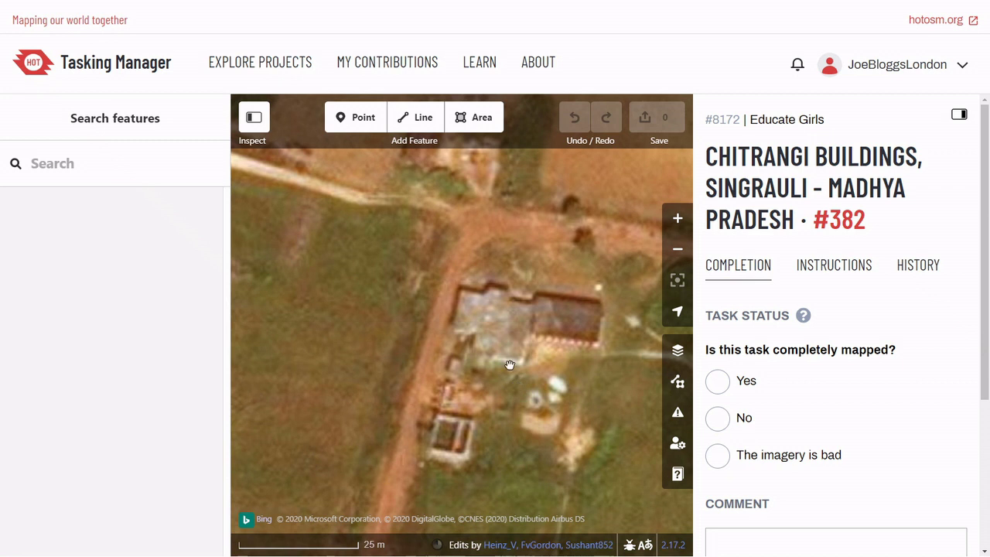
{"action": "left_click", "coordinate": [472, 138]}
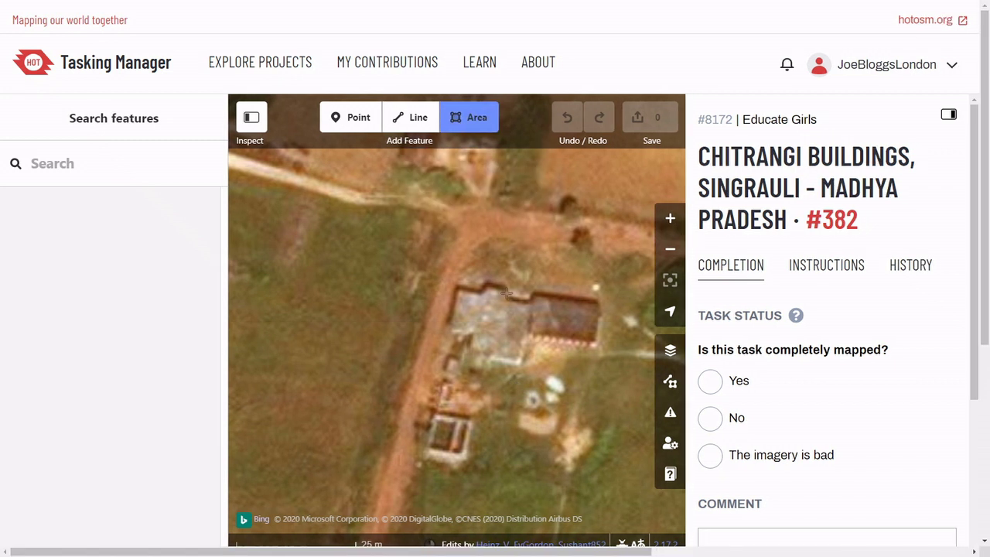
- Trace the building's rooftop corner by corner into a closed nine-point polygon
{"action": "left_click", "coordinate": [456, 289]}
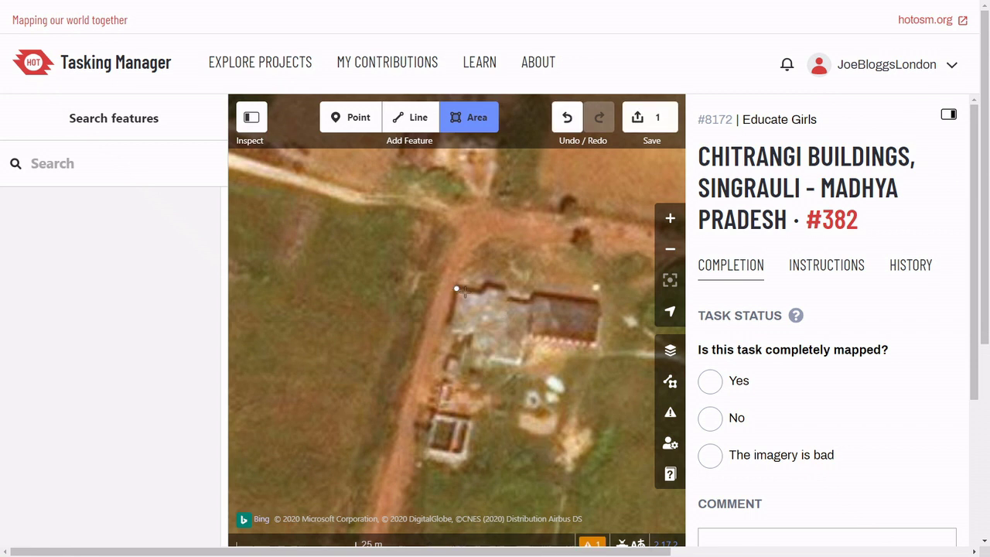
{"action": "left_click", "coordinate": [479, 293]}
{"action": "left_click", "coordinate": [485, 284]}
{"action": "left_click", "coordinate": [510, 297]}
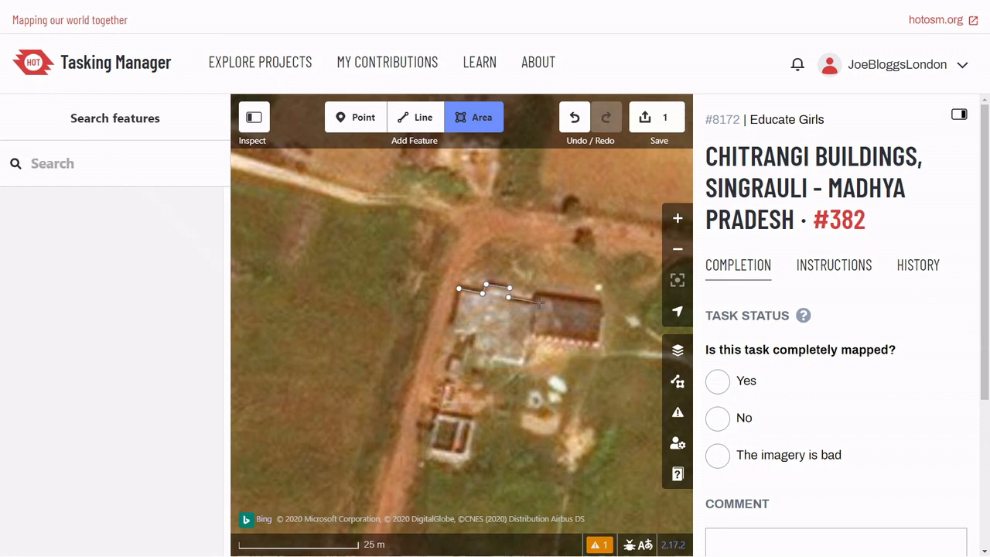
{"action": "left_click", "coordinate": [533, 301]}
{"action": "left_click", "coordinate": [522, 365]}
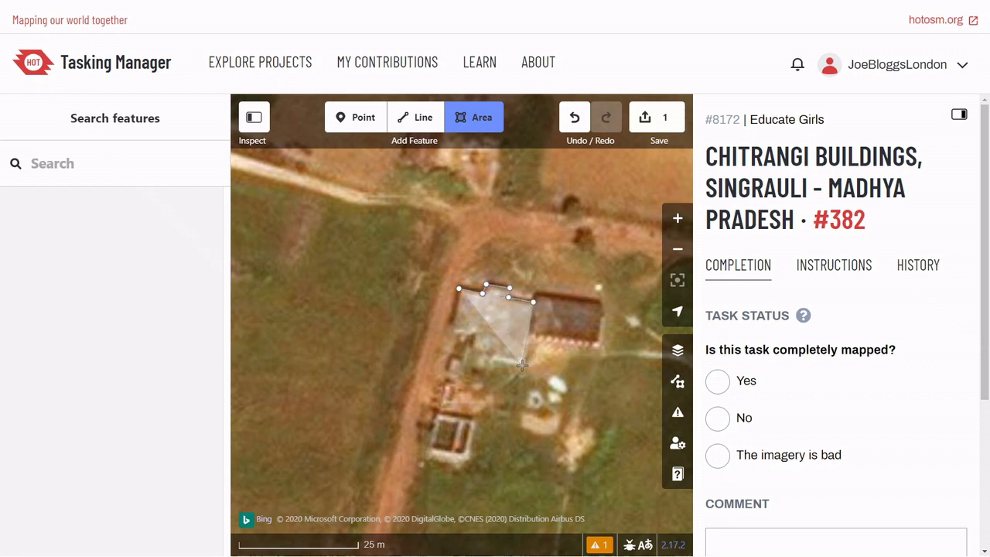
{"action": "left_click", "coordinate": [469, 356]}
{"action": "left_click", "coordinate": [472, 335]}
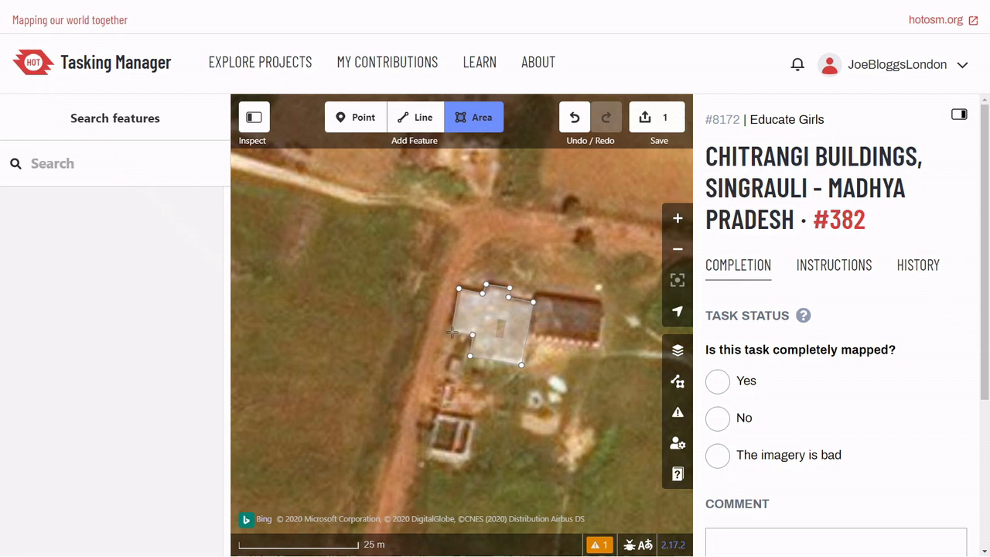
{"action": "double_click", "coordinate": [451, 332]}
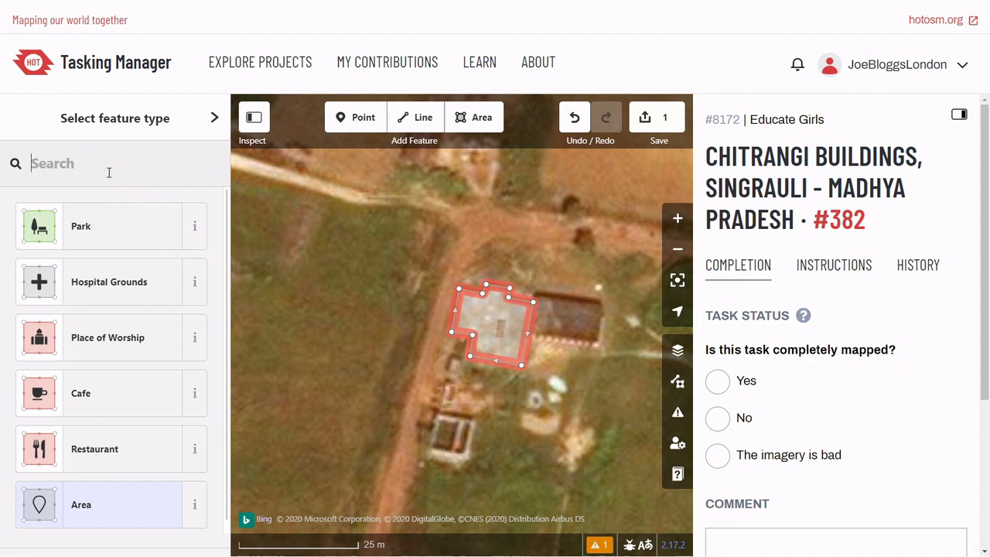
- Tag the traced outline with the Building preset and square its corners
{"action": "type", "text": "build"}
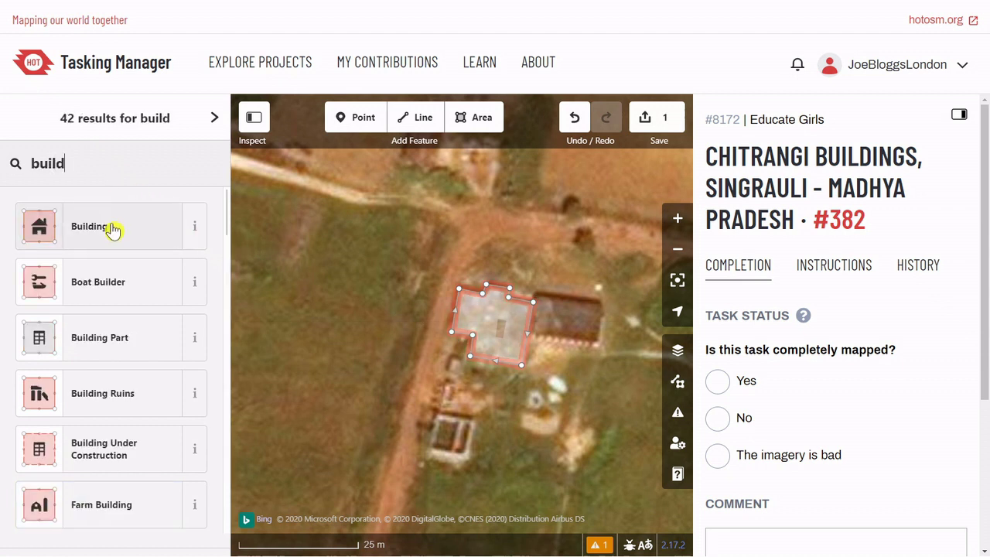
{"action": "left_click", "coordinate": [115, 228]}
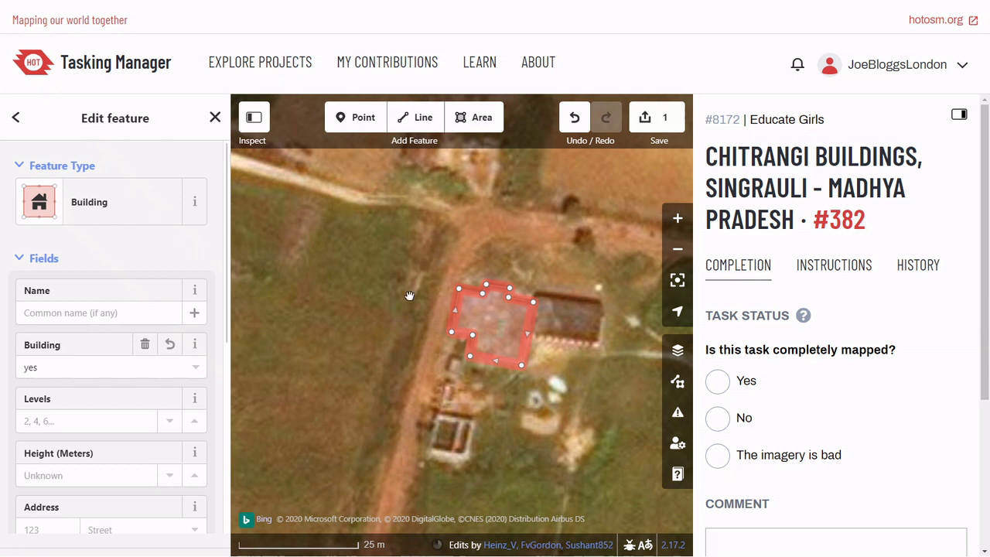
{"action": "right_click", "coordinate": [521, 327]}
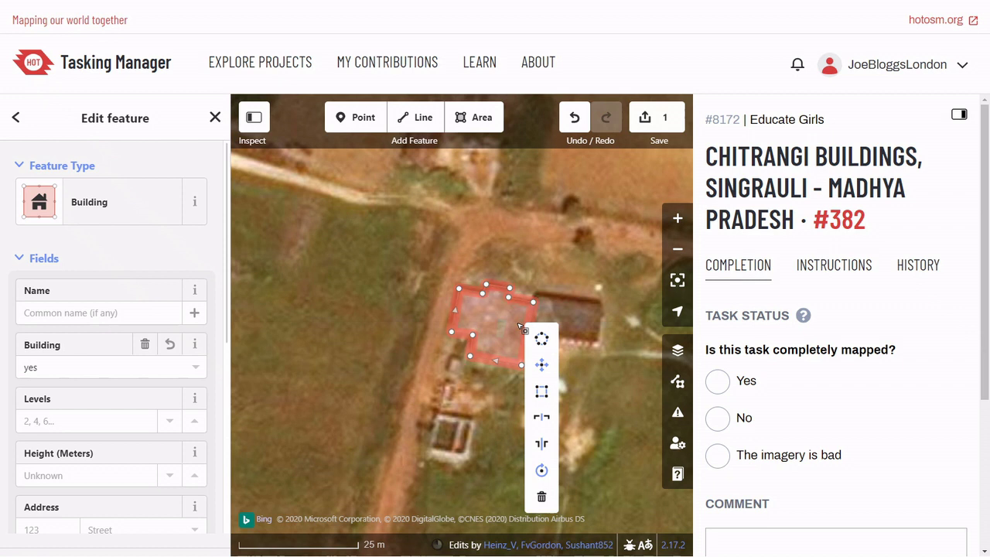
{"action": "left_click", "coordinate": [541, 395]}
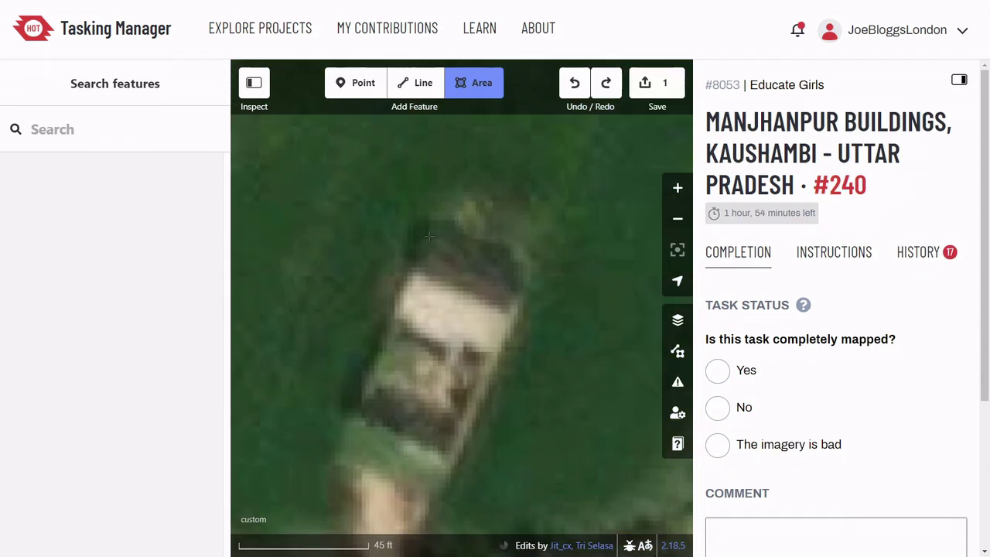
{"action": "left_click", "coordinate": [428, 236]}
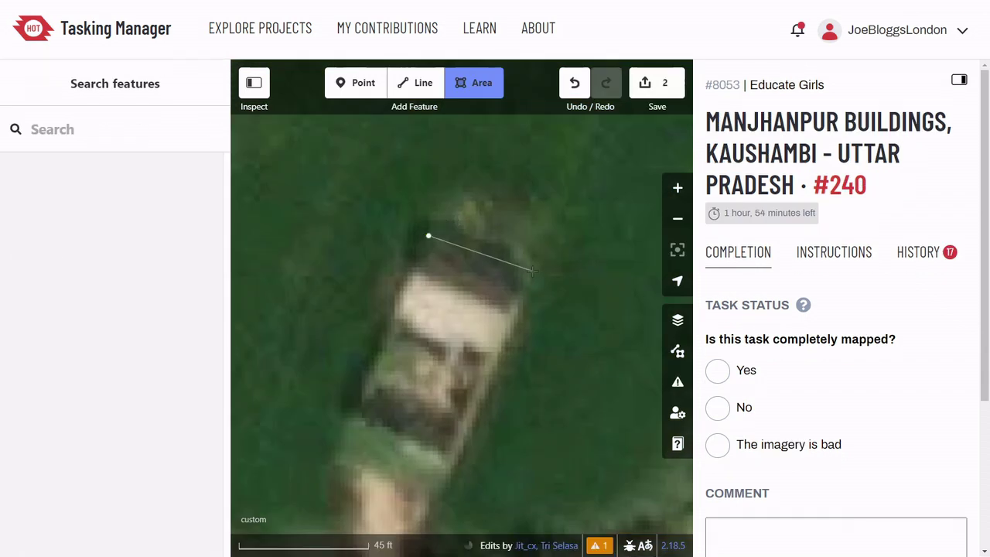
- Outline the next building, tag it as Building and square it
{"action": "left_click", "coordinate": [533, 271]}
{"action": "left_click", "coordinate": [479, 408]}
{"action": "double_click", "coordinate": [395, 321]}
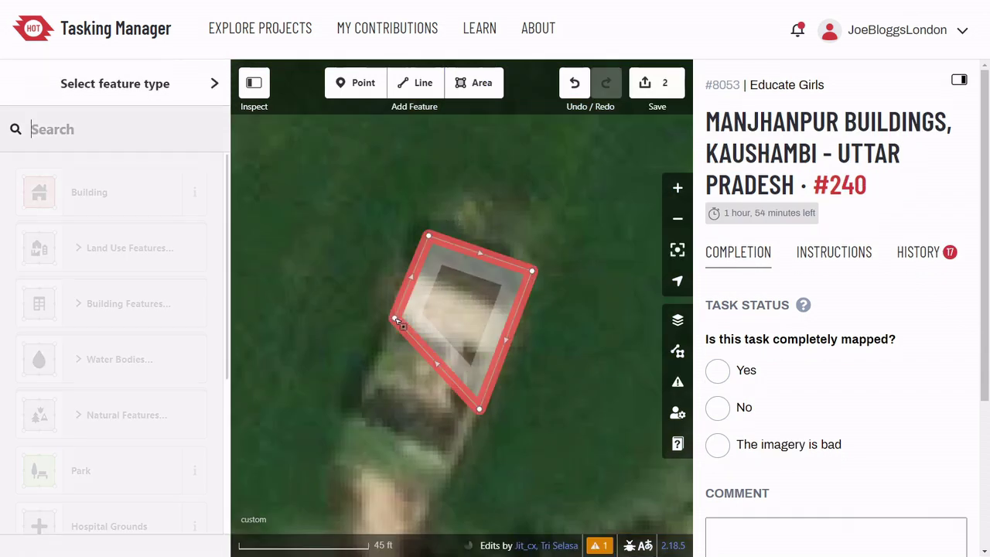
{"action": "left_click", "coordinate": [194, 217]}
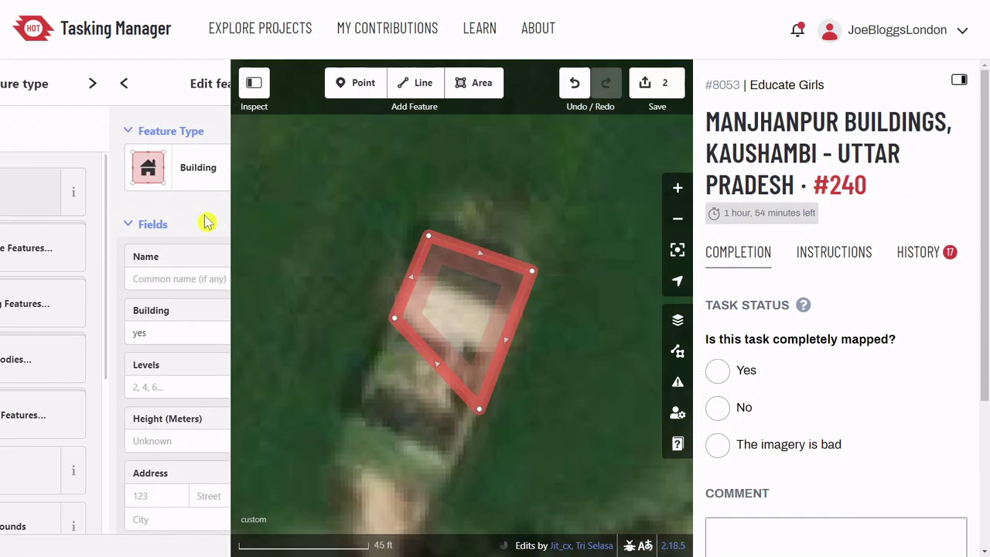
{"action": "right_click", "coordinate": [416, 310]}
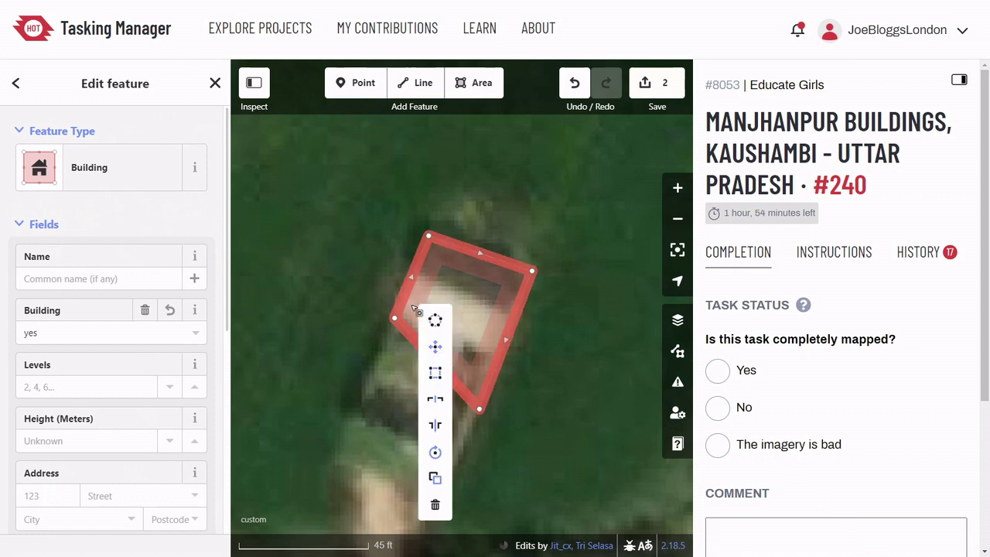
{"action": "left_click", "coordinate": [431, 375]}
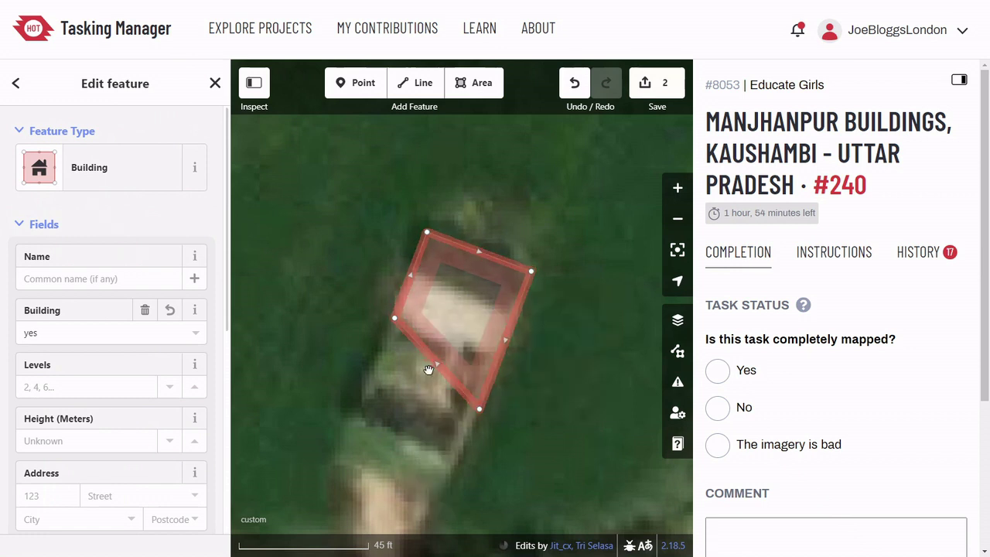
- Drag the bottom corner up onto the roof and square the building again
{"action": "left_click", "coordinate": [481, 395]}
{"action": "left_click_drag", "start_coordinate": [481, 395], "coordinate": [493, 363]}
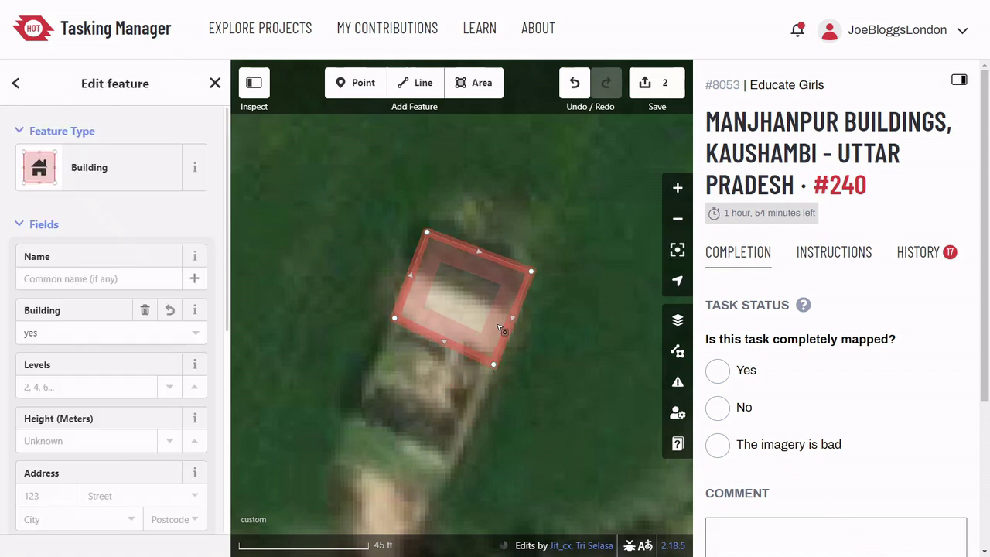
{"action": "right_click", "coordinate": [502, 331]}
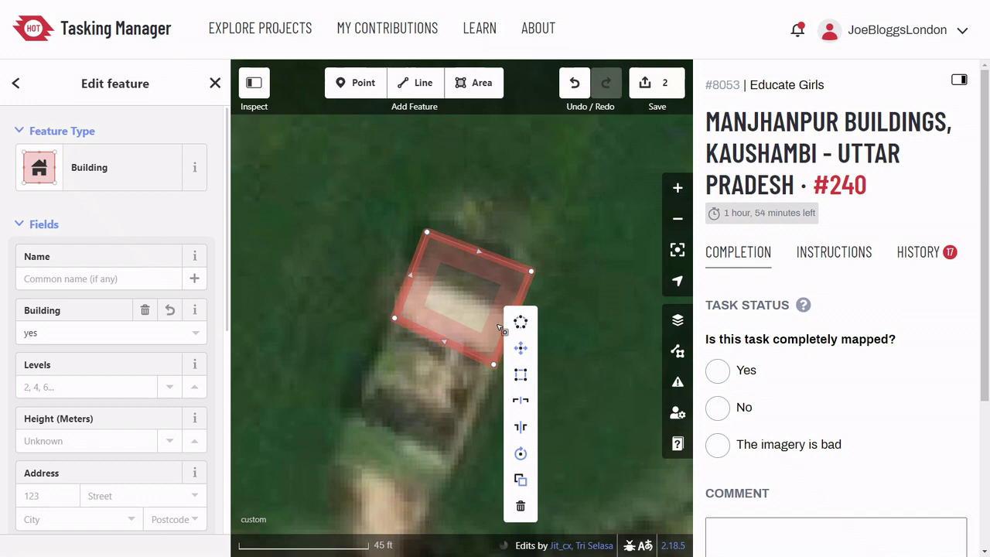
{"action": "left_click", "coordinate": [520, 379]}
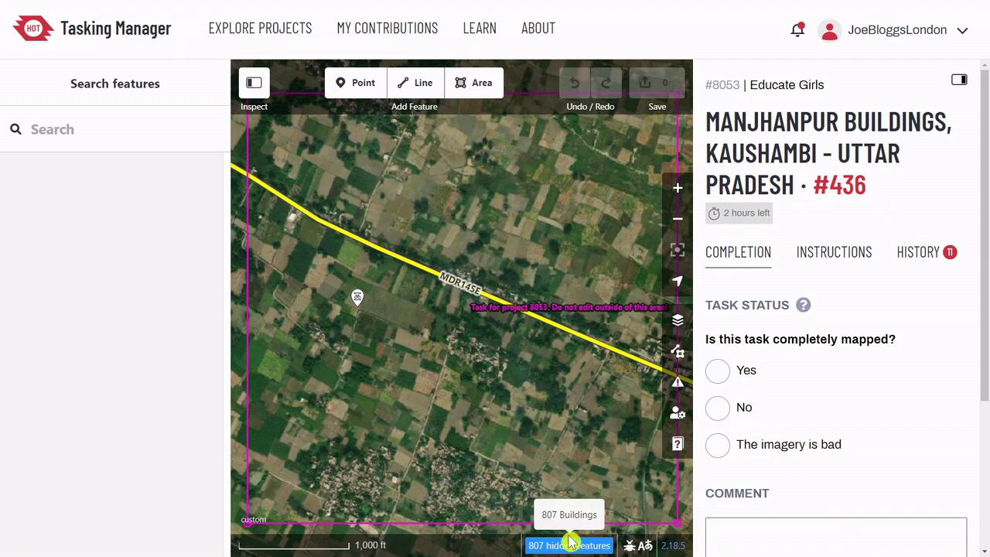
- Zoom into task #436's village, inspecting and then deselecting an existing building
{"action": "scroll", "coordinate": [493, 491], "scroll_direction": "up", "scroll_amount": 5}
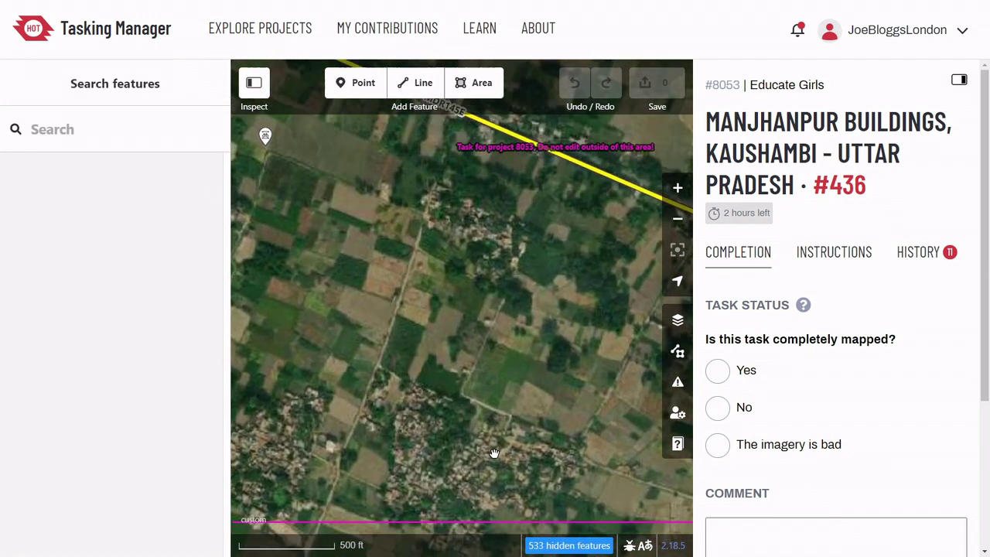
{"action": "scroll", "coordinate": [481, 447], "scroll_direction": "up", "scroll_amount": 2}
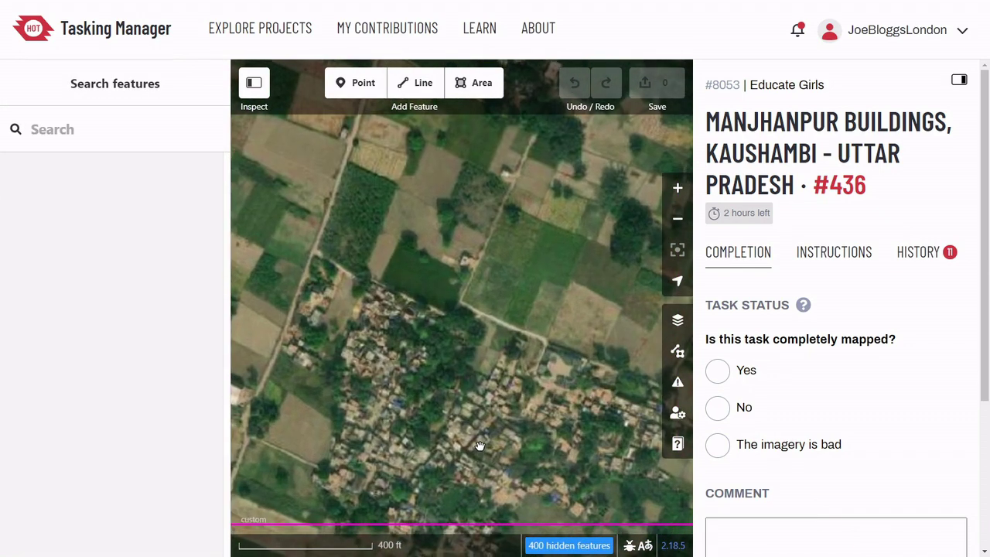
{"action": "left_click_drag", "start_coordinate": [480, 444], "coordinate": [494, 425]}
{"action": "scroll", "coordinate": [494, 425], "scroll_direction": "up", "scroll_amount": 5}
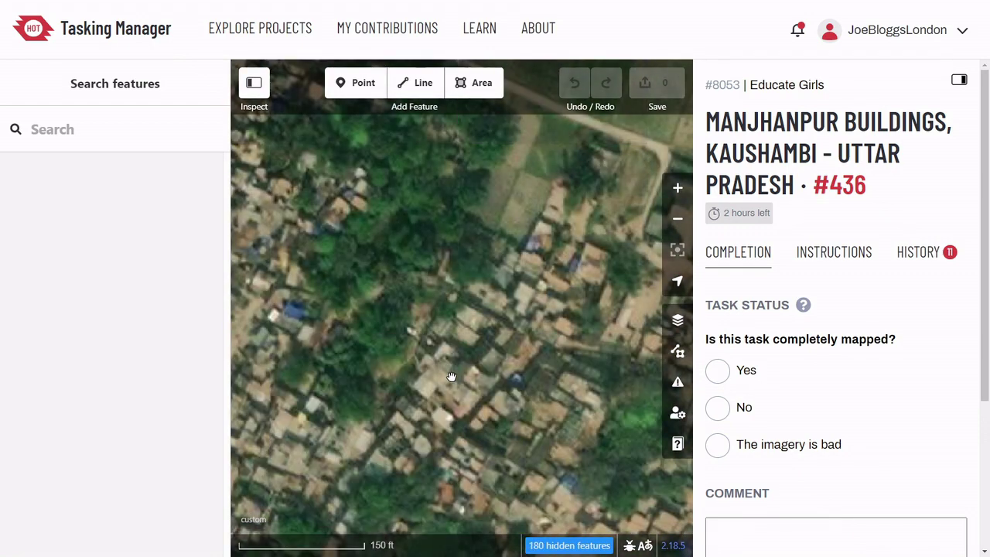
{"action": "scroll", "coordinate": [495, 395], "scroll_direction": "up", "scroll_amount": 2}
{"action": "left_click", "coordinate": [506, 401]}
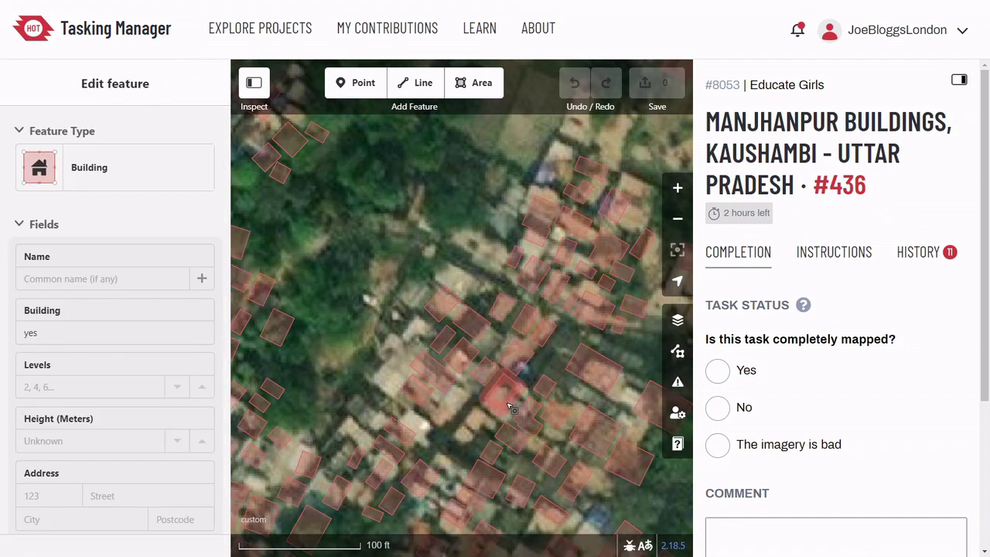
{"action": "scroll", "coordinate": [506, 402], "scroll_direction": "up", "scroll_amount": 2}
{"action": "left_click", "coordinate": [569, 366]}
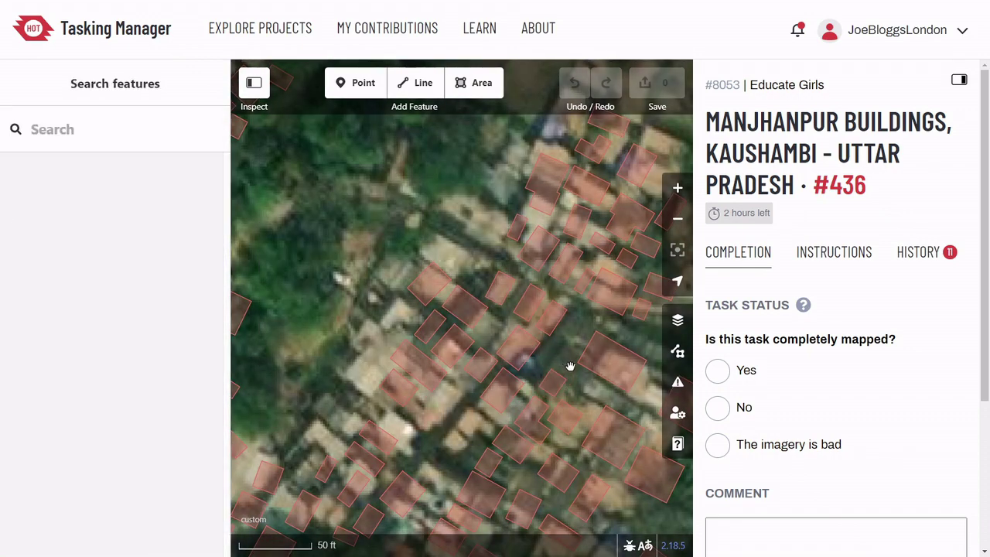
{"action": "left_click_drag", "start_coordinate": [570, 366], "coordinate": [542, 350]}
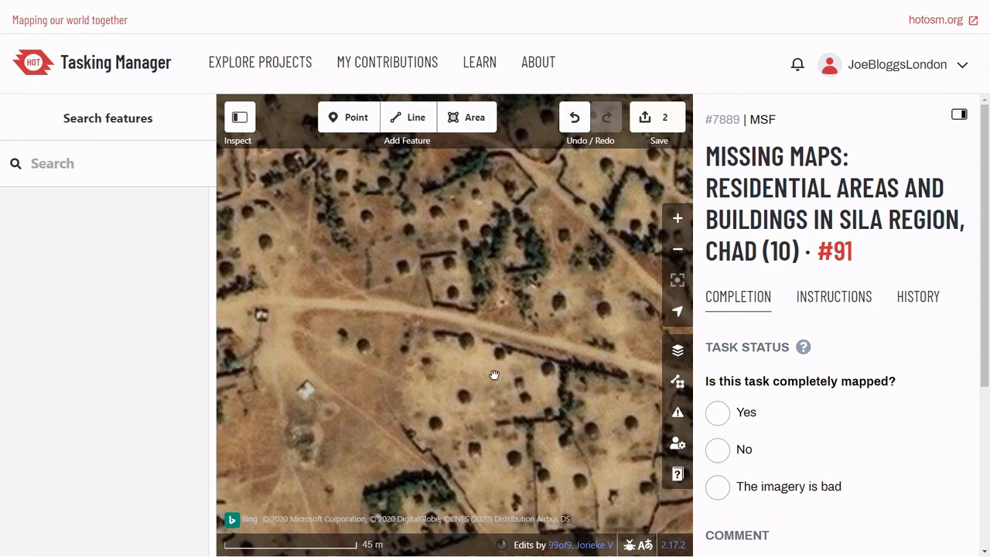
- Trace the round hut beside the track as a three-corner area, tag it Building, and circularize it
{"action": "scroll", "coordinate": [465, 345], "scroll_direction": "up", "scroll_amount": 3}
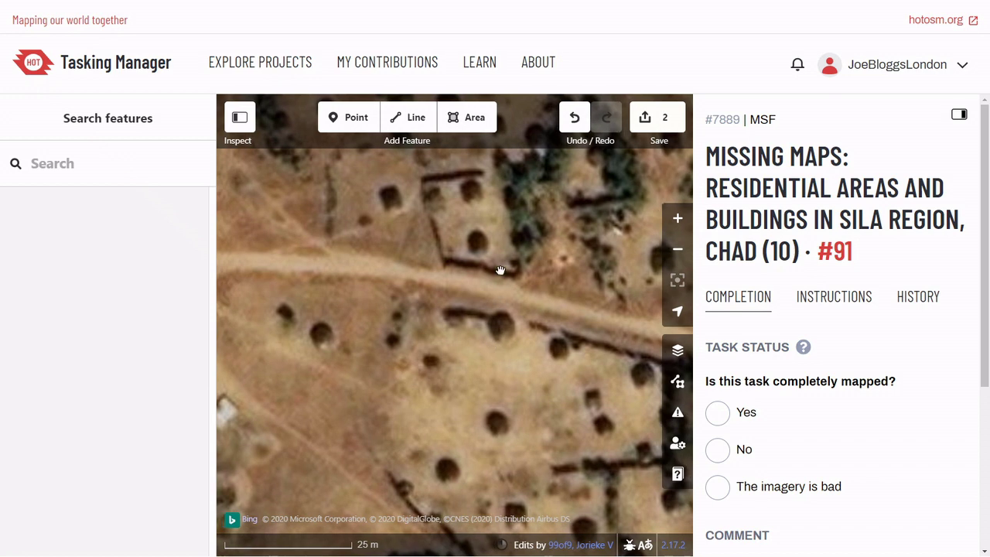
{"action": "left_click", "coordinate": [470, 124]}
{"action": "scroll", "coordinate": [503, 305], "scroll_direction": "up", "scroll_amount": 2}
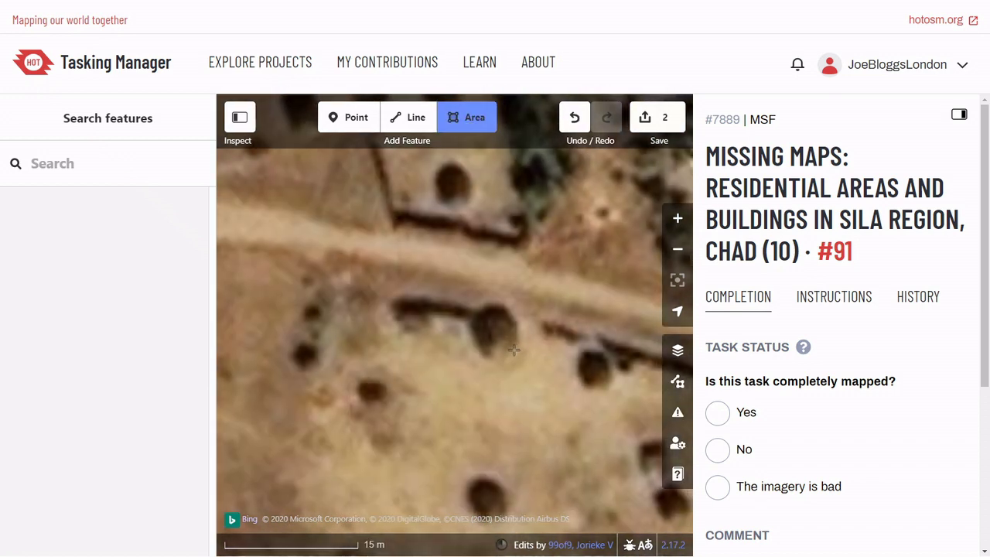
{"action": "left_click_drag", "start_coordinate": [517, 350], "coordinate": [507, 348]}
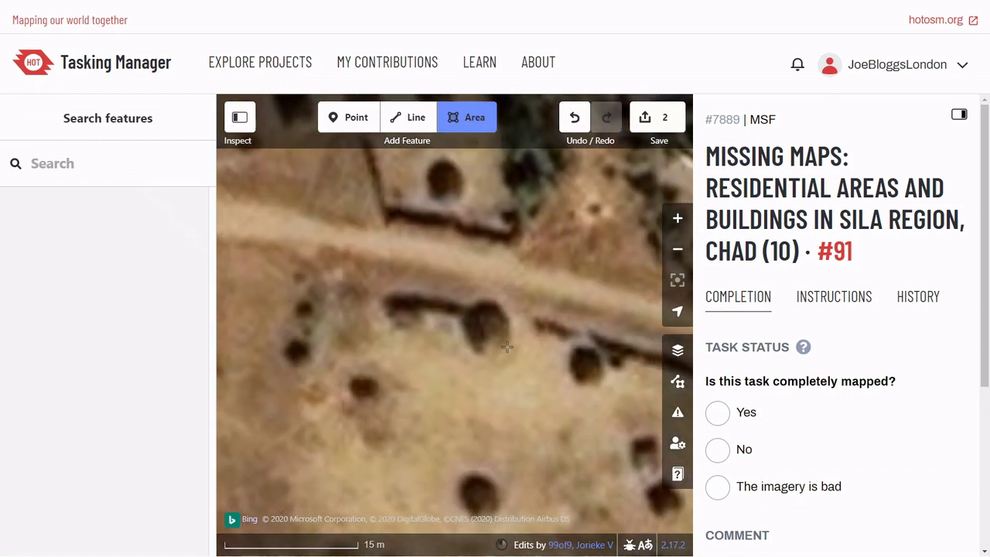
{"action": "left_click", "coordinate": [478, 310]}
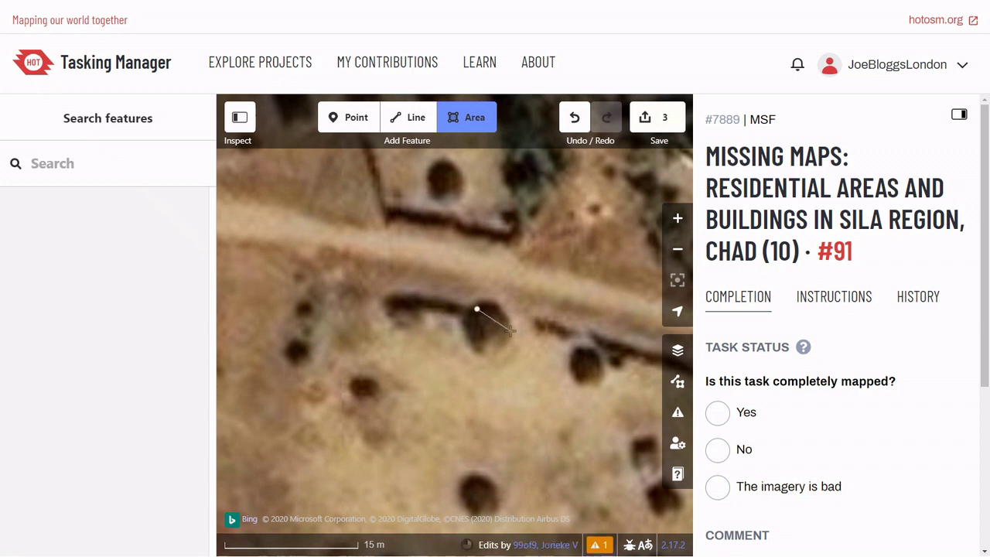
{"action": "left_click", "coordinate": [510, 331]}
{"action": "double_click", "coordinate": [471, 347]}
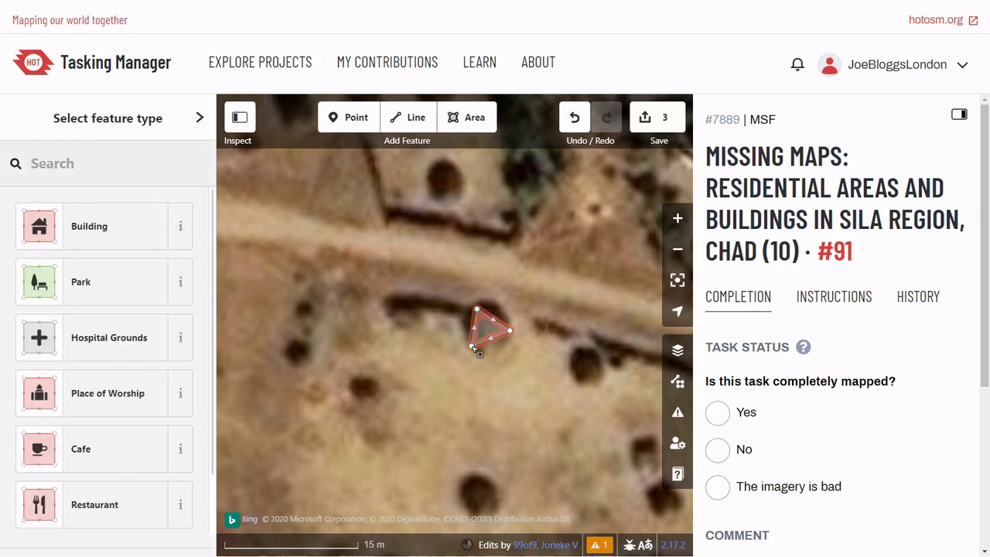
{"action": "left_click", "coordinate": [127, 244]}
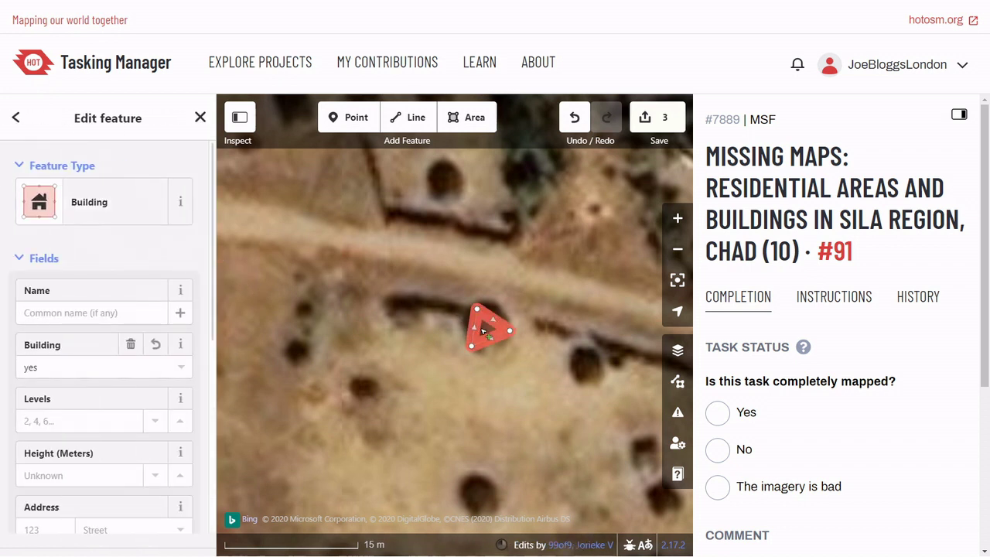
{"action": "right_click", "coordinate": [484, 333]}
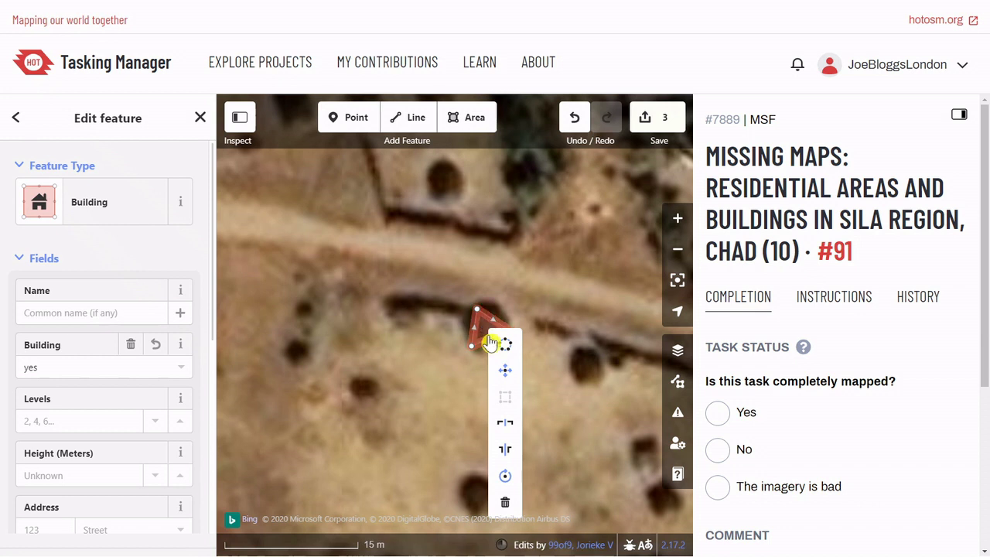
{"action": "left_click", "coordinate": [504, 345]}
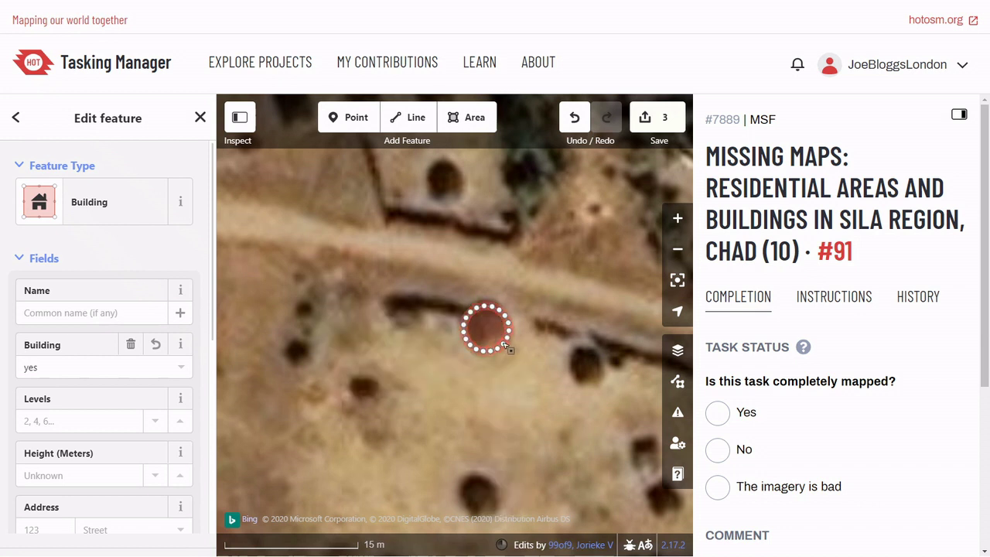
{"action": "left_click", "coordinate": [557, 356]}
- Trace the long white-roofed building as a four-corner Building area and square its corners
{"action": "key", "text": "3"}
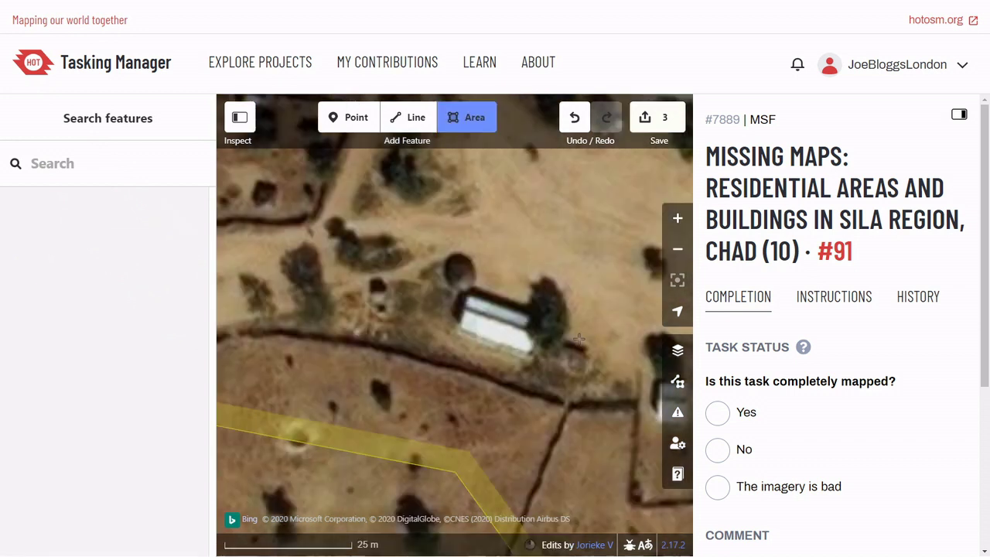
{"action": "scroll", "coordinate": [546, 348], "scroll_direction": "up", "scroll_amount": 2}
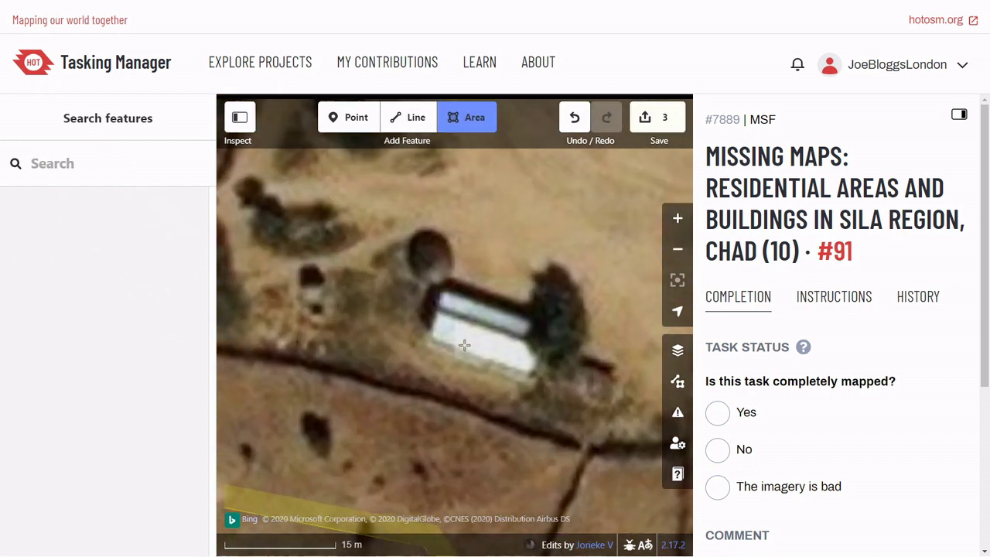
{"action": "left_click", "coordinate": [442, 292]}
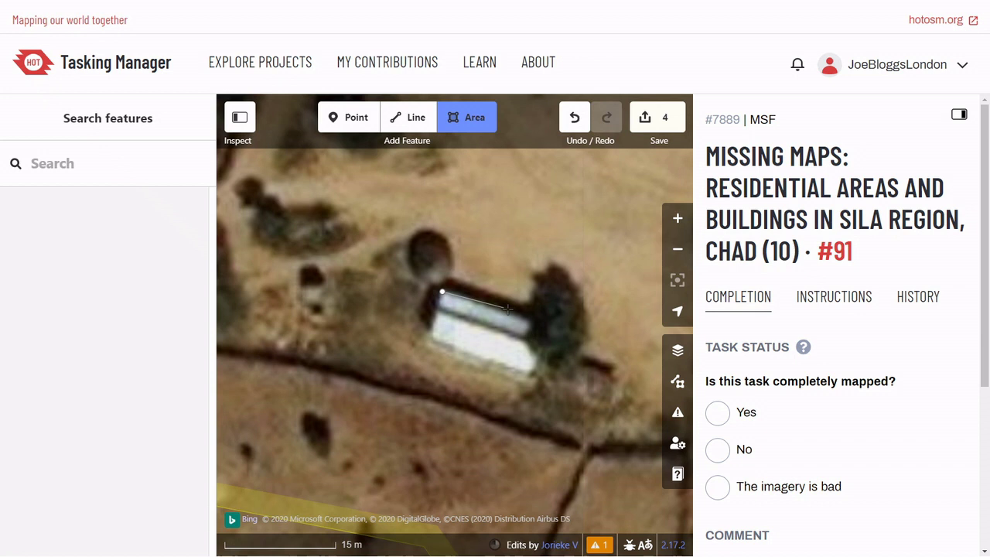
{"action": "left_click", "coordinate": [556, 327]}
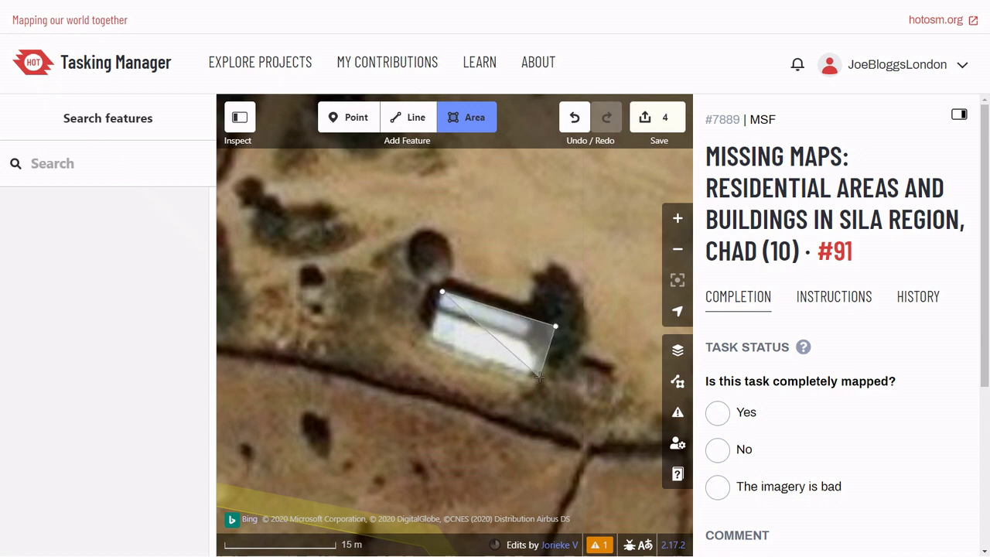
{"action": "left_click", "coordinate": [540, 379]}
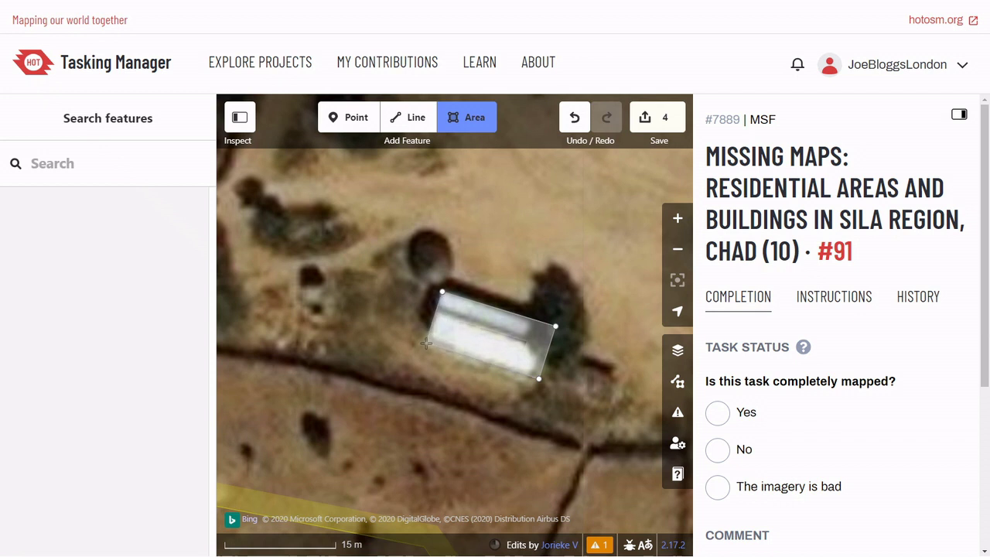
{"action": "double_click", "coordinate": [425, 342]}
{"action": "left_click", "coordinate": [128, 232]}
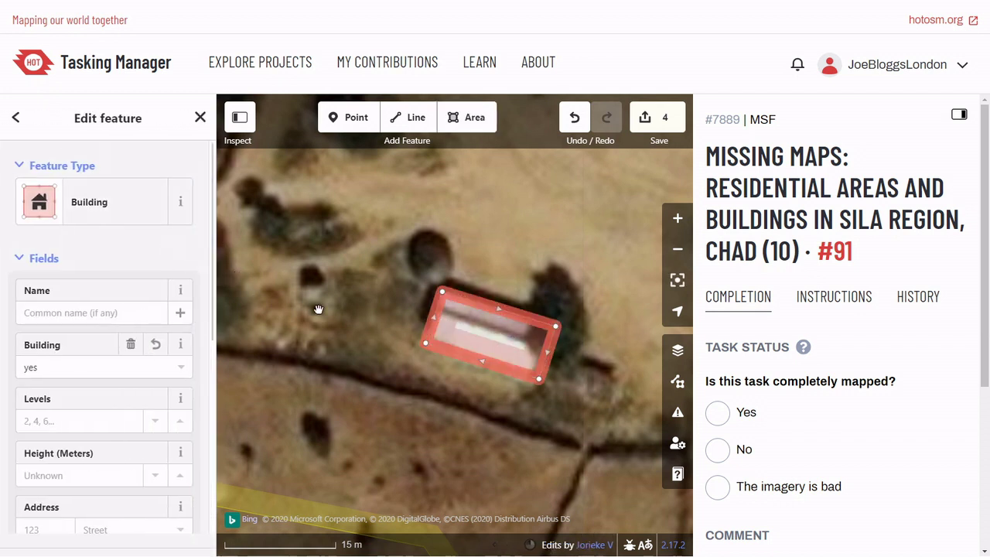
{"action": "right_click", "coordinate": [495, 346]}
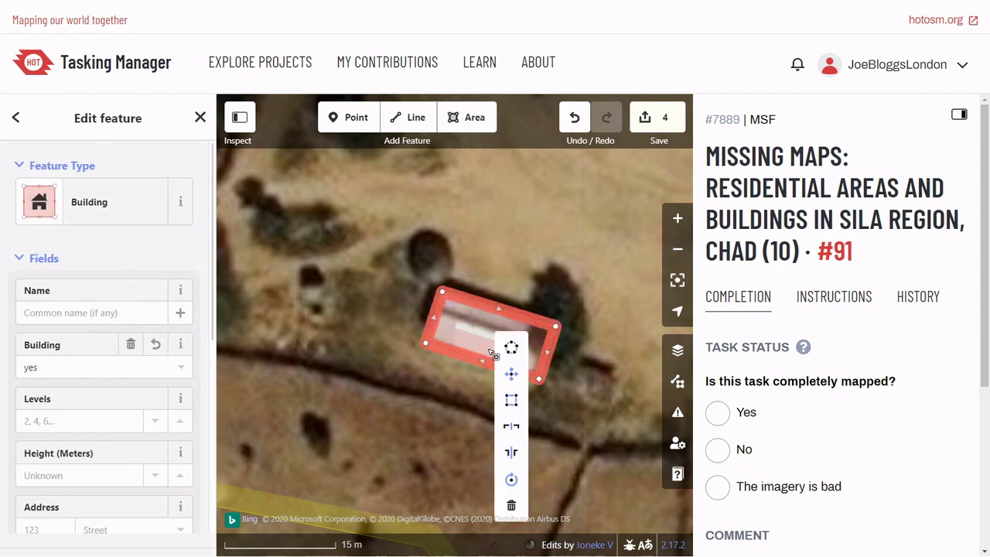
{"action": "left_click", "coordinate": [508, 392]}
{"action": "left_click", "coordinate": [512, 399]}
- Trace the smaller nearby building as a four-corner area tagged Building and reposition it
{"action": "scroll", "coordinate": [564, 400], "scroll_direction": "down", "scroll_amount": 2}
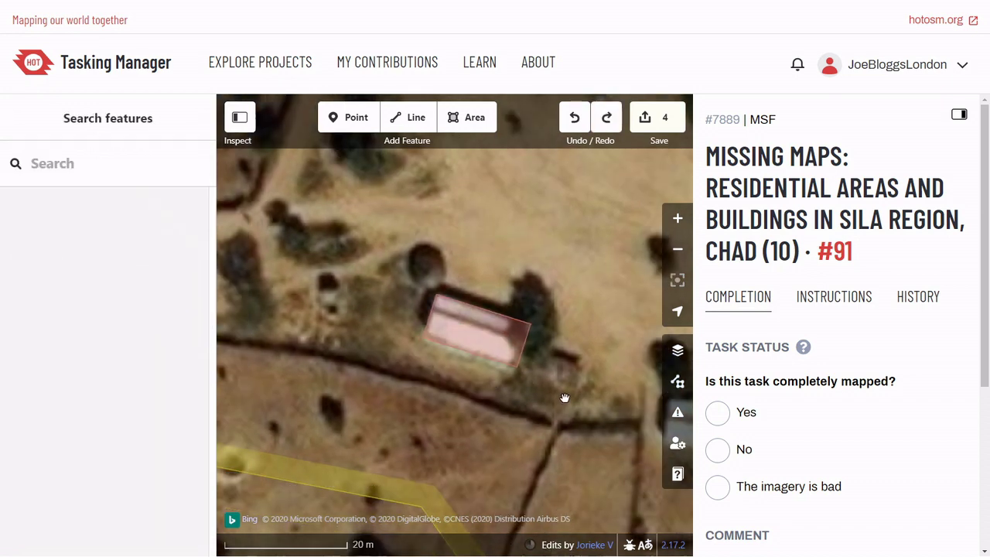
{"action": "left_click_drag", "start_coordinate": [540, 378], "coordinate": [347, 316]}
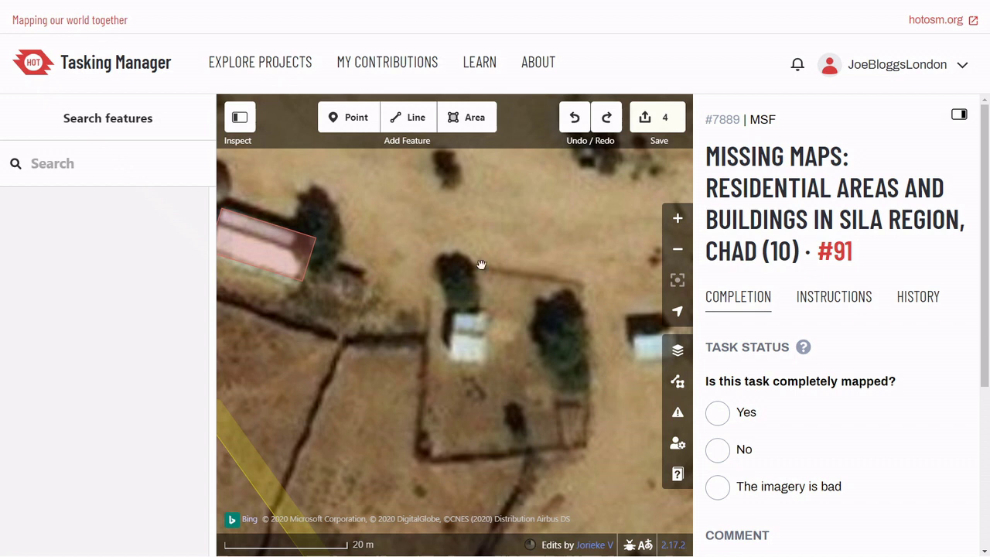
{"action": "left_click", "coordinate": [458, 118]}
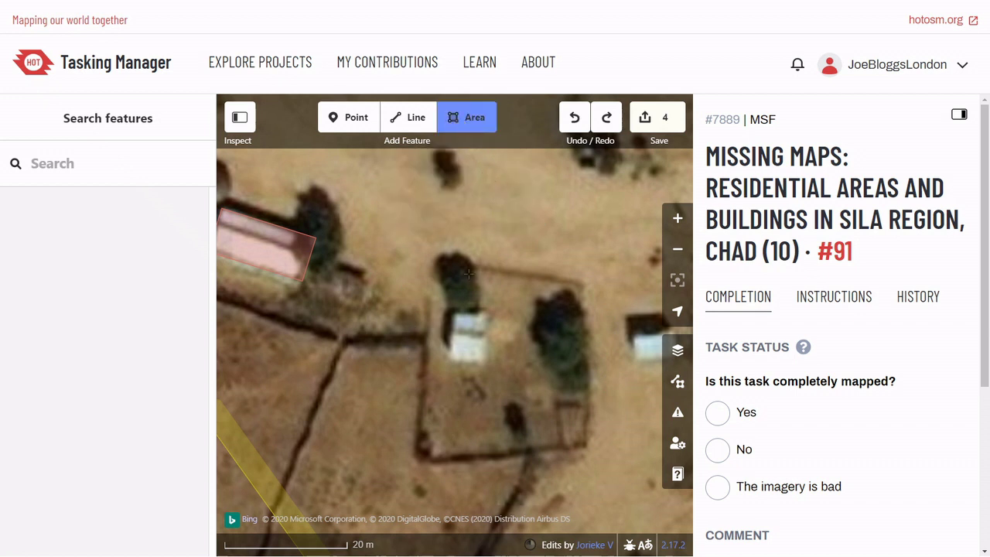
{"action": "left_click", "coordinate": [455, 312]}
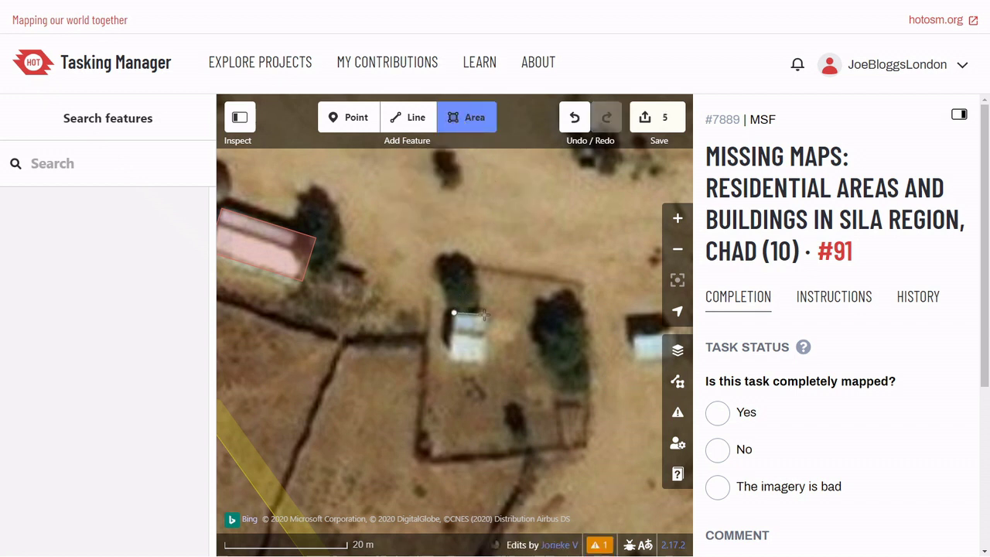
{"action": "left_click", "coordinate": [488, 314]}
{"action": "left_click", "coordinate": [482, 361]}
{"action": "double_click", "coordinate": [447, 359]}
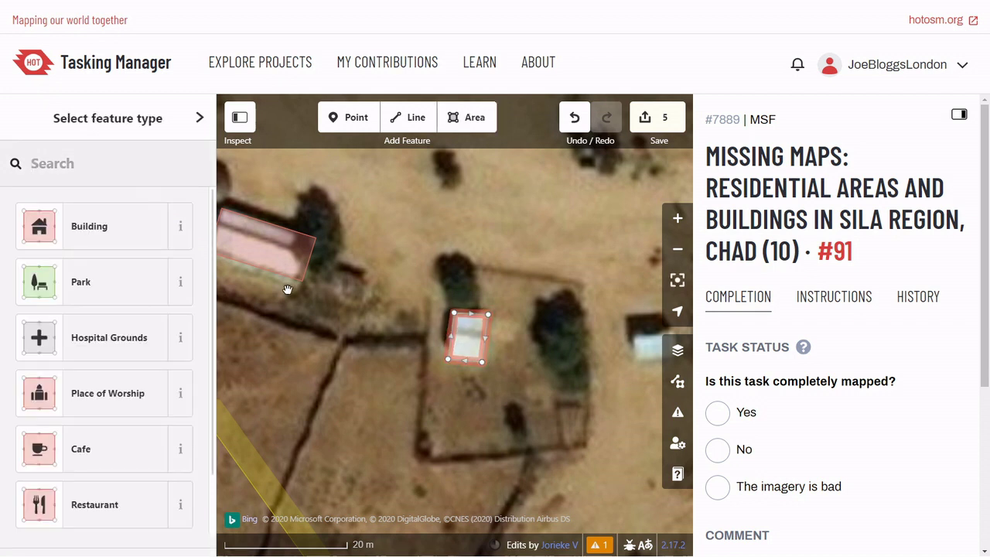
{"action": "left_click", "coordinate": [139, 247]}
{"action": "right_click", "coordinate": [486, 362]}
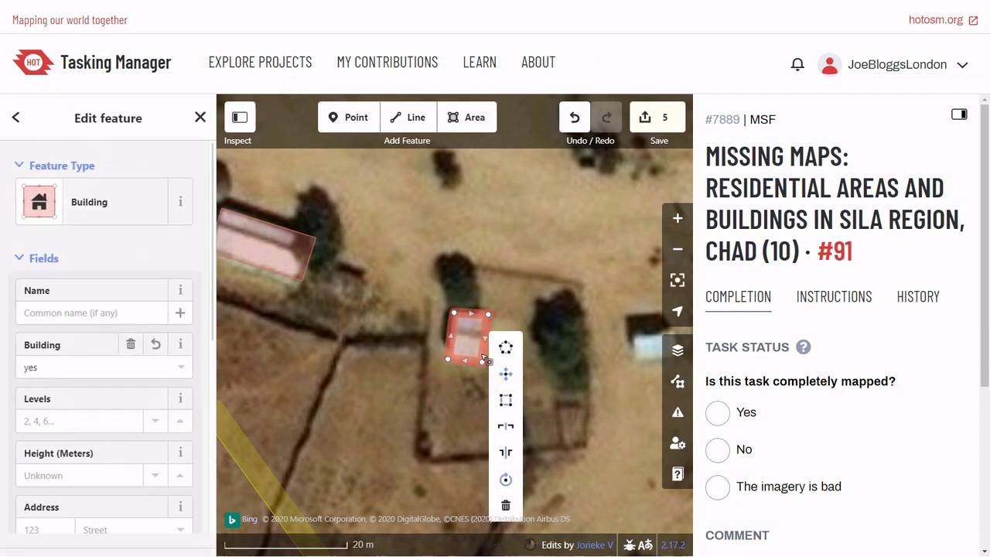
{"action": "left_click", "coordinate": [505, 387]}
{"action": "left_click", "coordinate": [510, 388]}
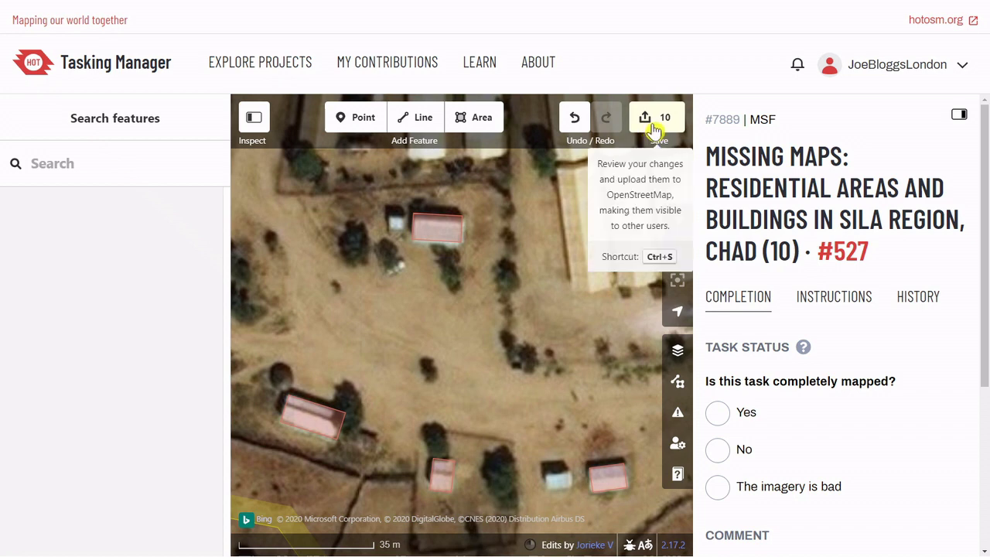
- Open the Upload to OpenStreetMap panel for the 10 edits and place the caret after the #covid19 comment
{"action": "left_click", "coordinate": [652, 121]}
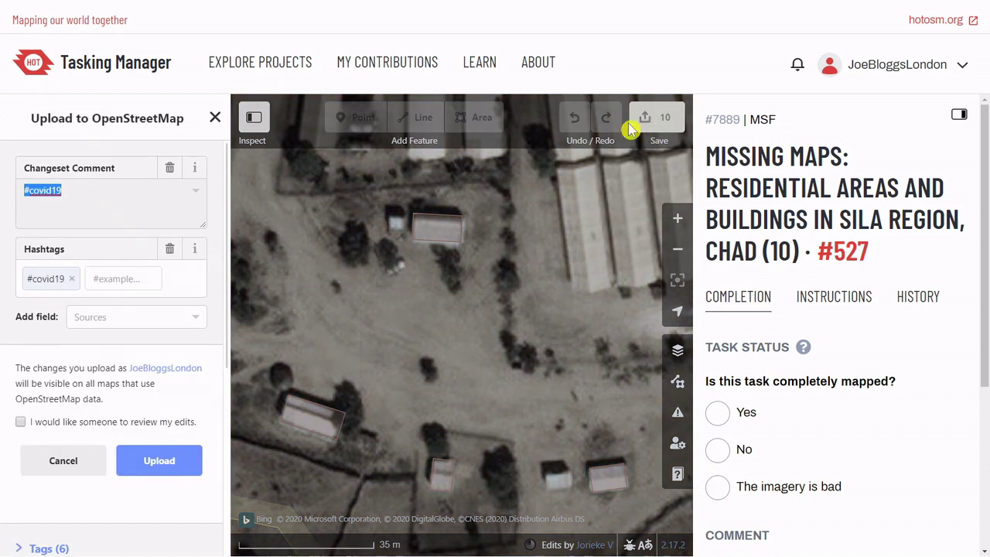
{"action": "left_click_drag", "start_coordinate": [101, 193], "coordinate": [28, 195]}
{"action": "left_click", "coordinate": [69, 195]}
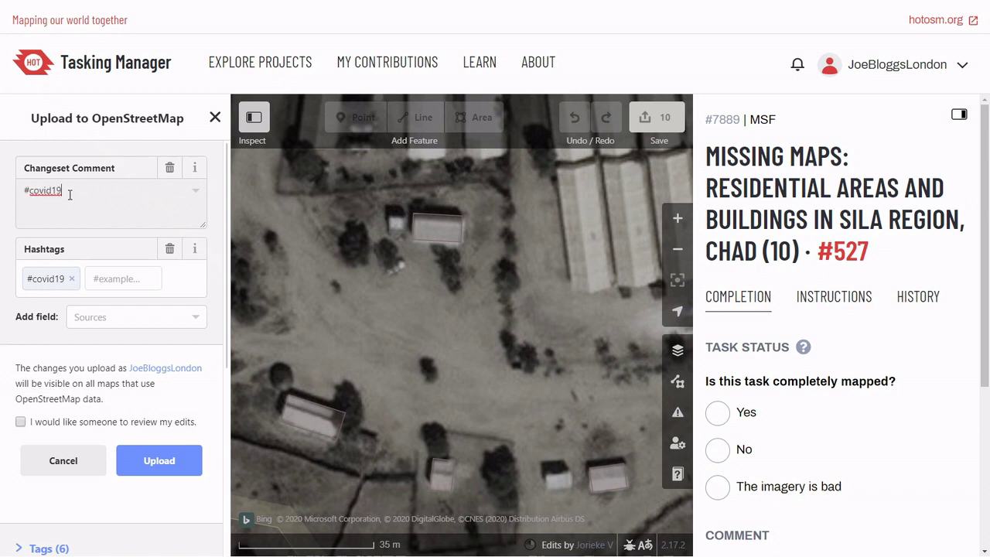